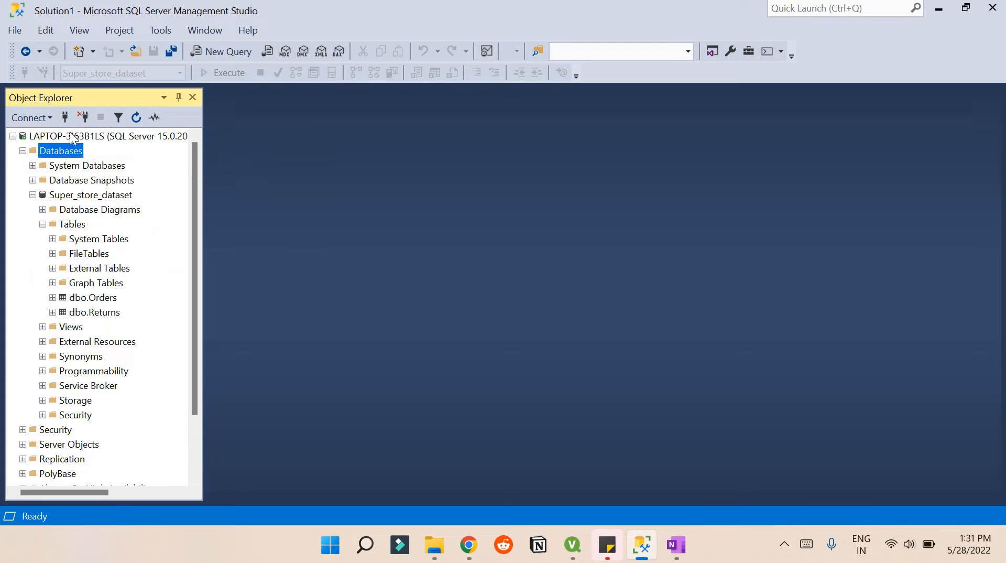
- Start a new database on the server and name it Testing
{"action": "left_click", "coordinate": [73, 135]}
{"action": "left_click", "coordinate": [59, 152]}
{"action": "right_click", "coordinate": [59, 152]}
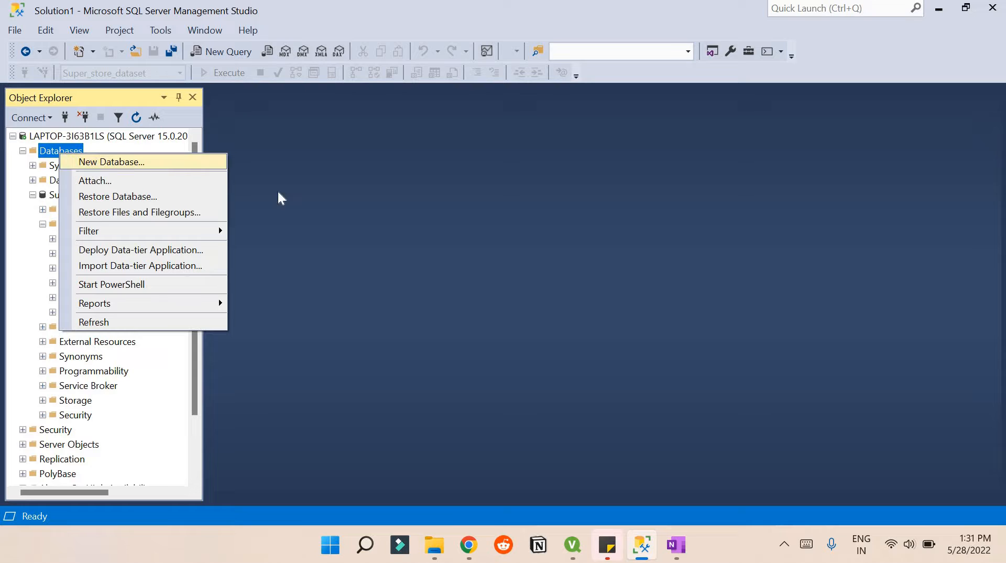
{"action": "left_click", "coordinate": [54, 150]}
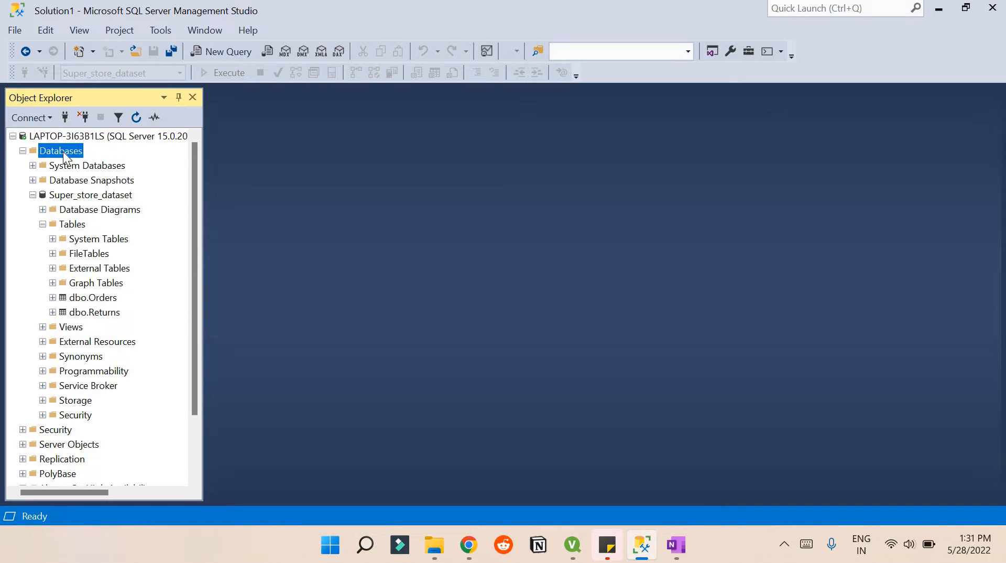
{"action": "right_click", "coordinate": [62, 149]}
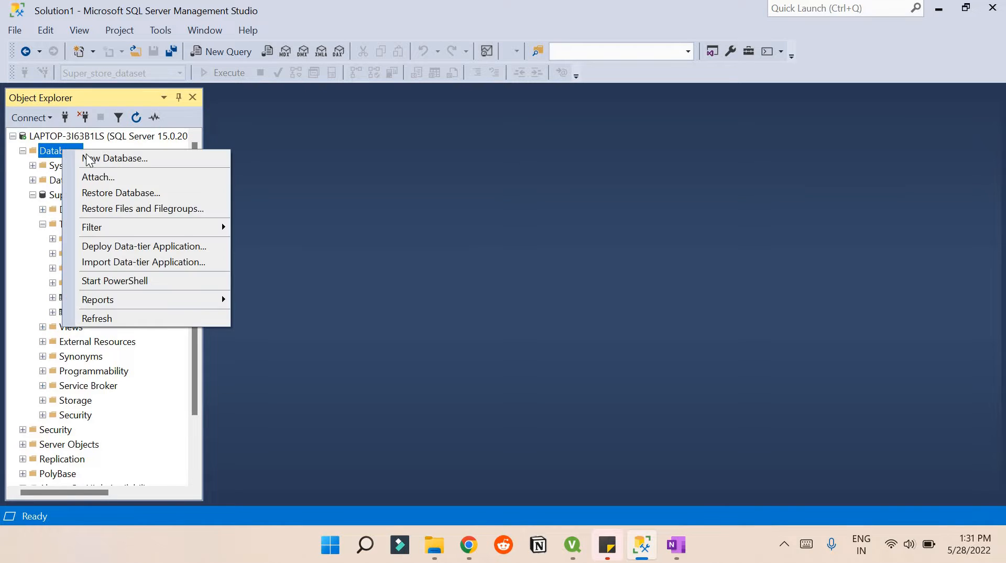
{"action": "left_click", "coordinate": [86, 155]}
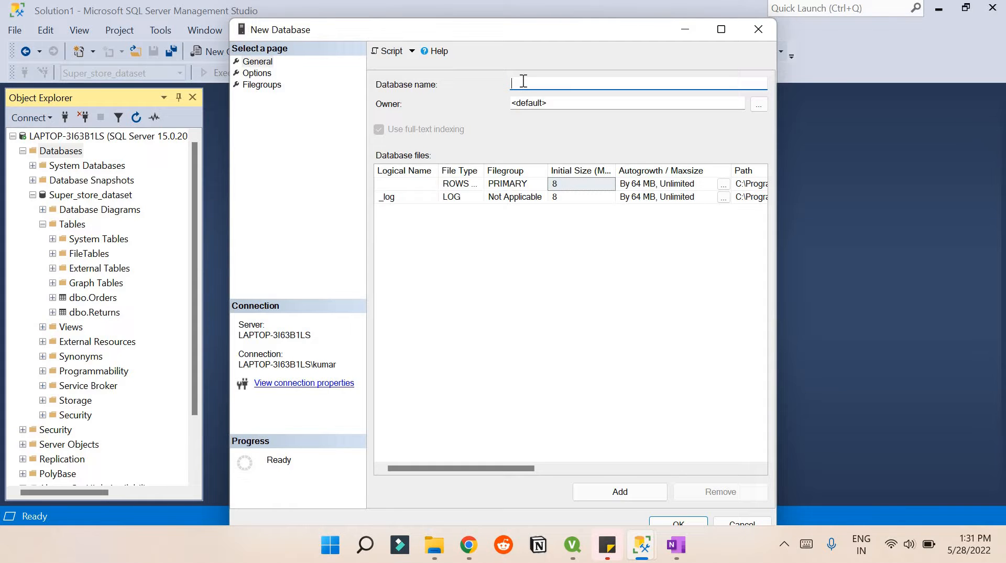
{"action": "type", "text": "Testing"}
{"action": "left_click", "coordinate": [701, 104]}
{"action": "left_click", "coordinate": [759, 105]}
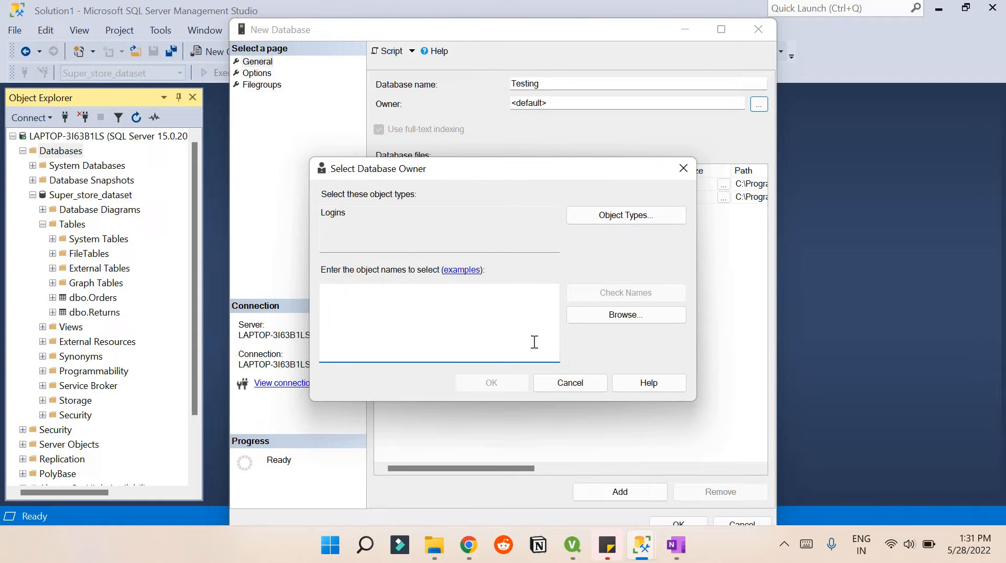
{"action": "left_click", "coordinate": [573, 380]}
- Add an extra data file row without a logical name and try to create the database
{"action": "left_click", "coordinate": [618, 491]}
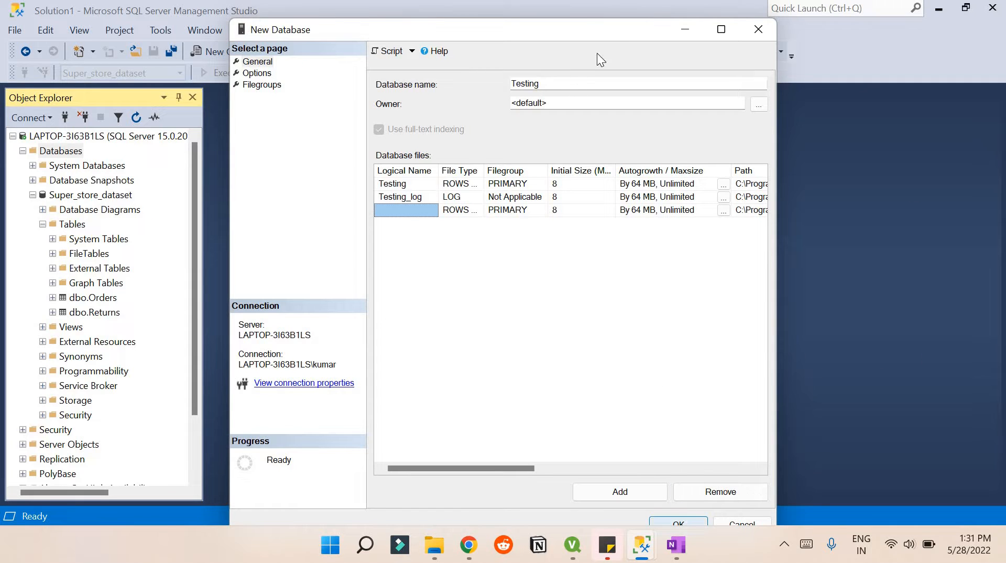
{"action": "left_click_drag", "start_coordinate": [602, 29], "coordinate": [603, 1]}
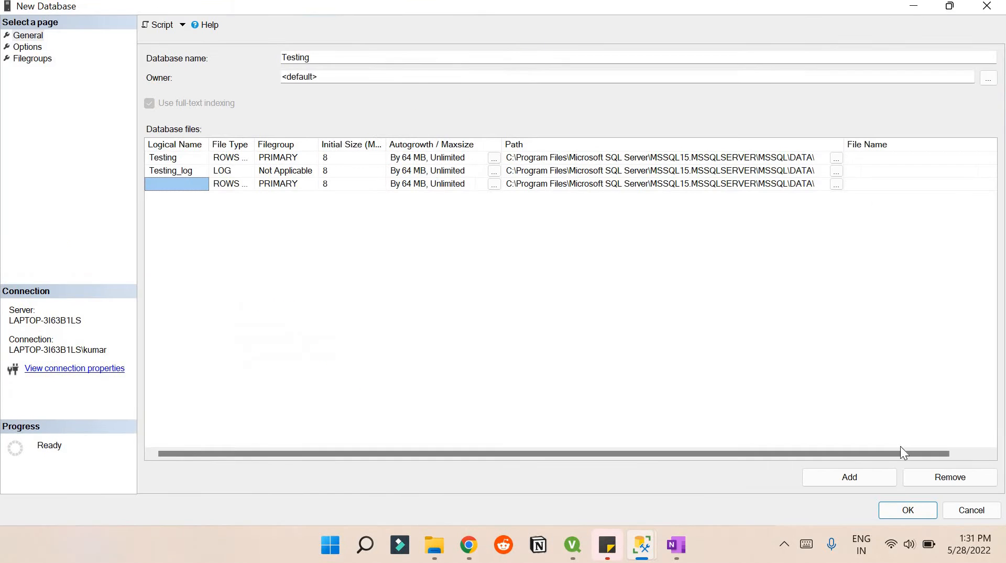
{"action": "double_click", "coordinate": [813, 2]}
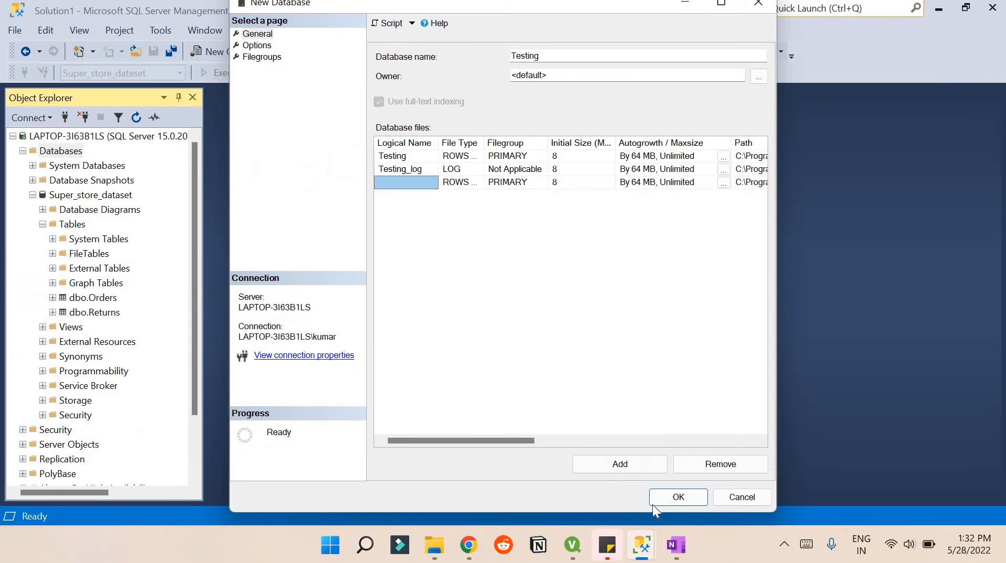
{"action": "left_click", "coordinate": [676, 497]}
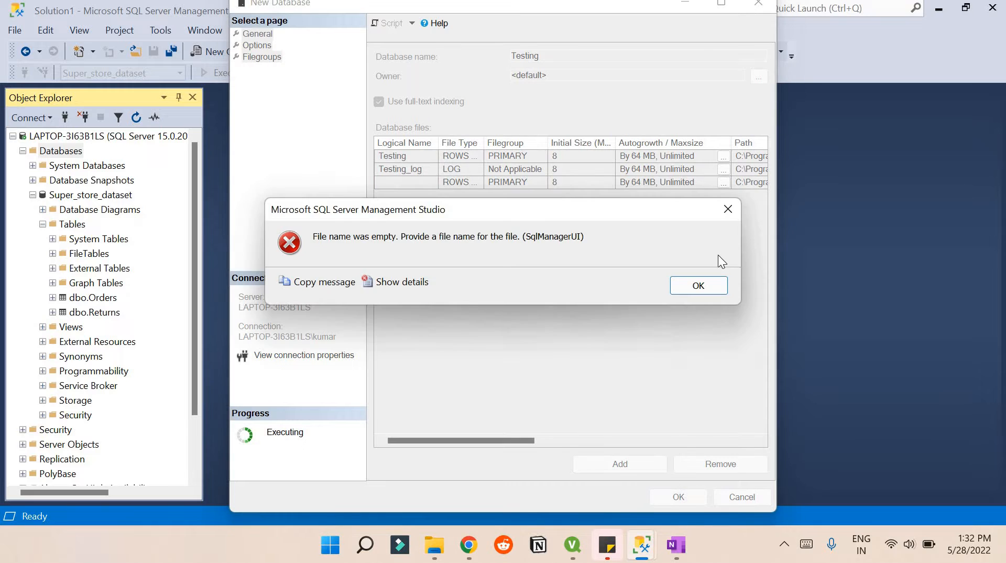
{"action": "key", "text": "Return"}
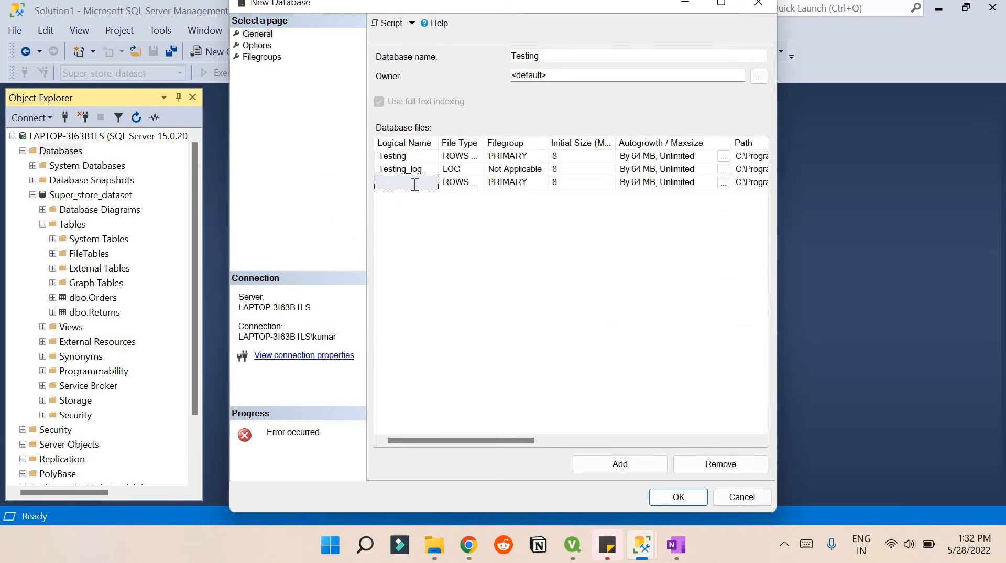
- Remove the unnamed third file row and create the Testing database
{"action": "left_click", "coordinate": [414, 183]}
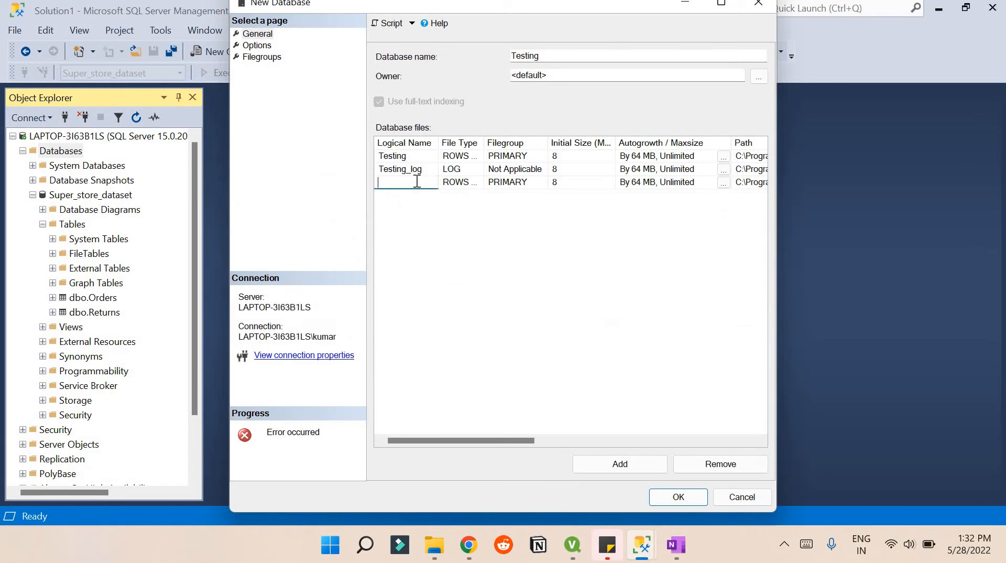
{"action": "left_click", "coordinate": [710, 465]}
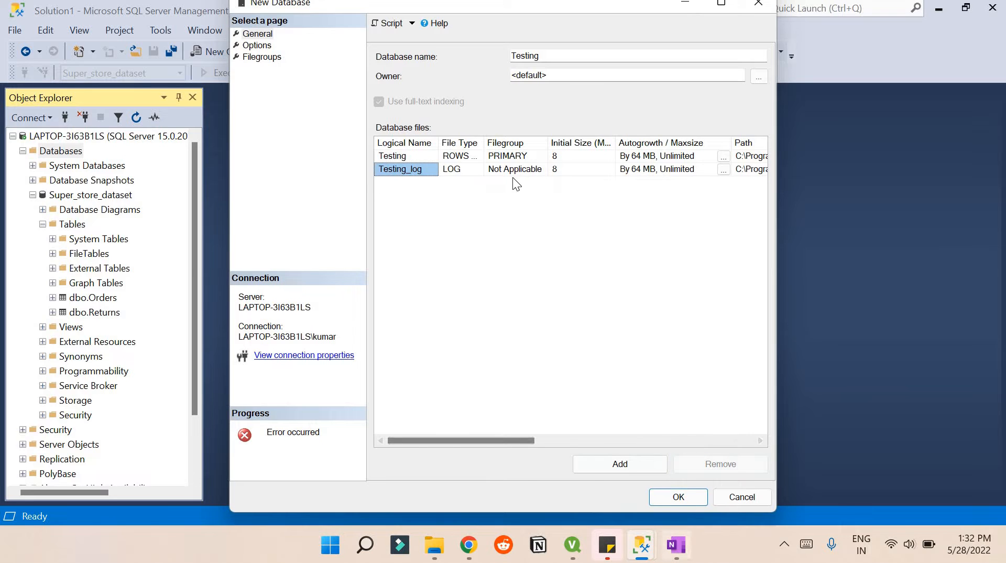
{"action": "left_click", "coordinate": [675, 496]}
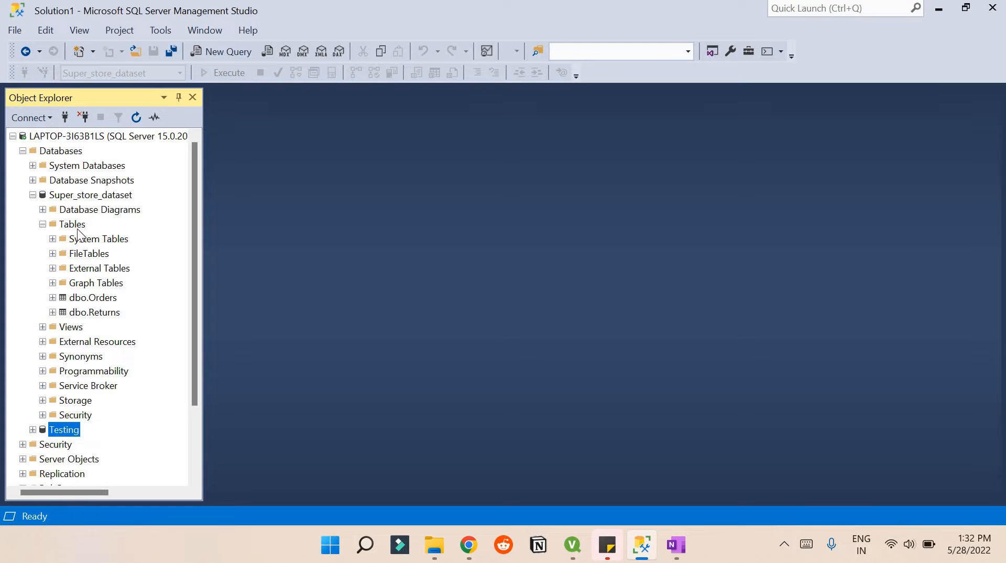
- Collapse Super_store_dataset, expand the Testing database and start designing a new table in it
{"action": "left_click", "coordinate": [33, 194]}
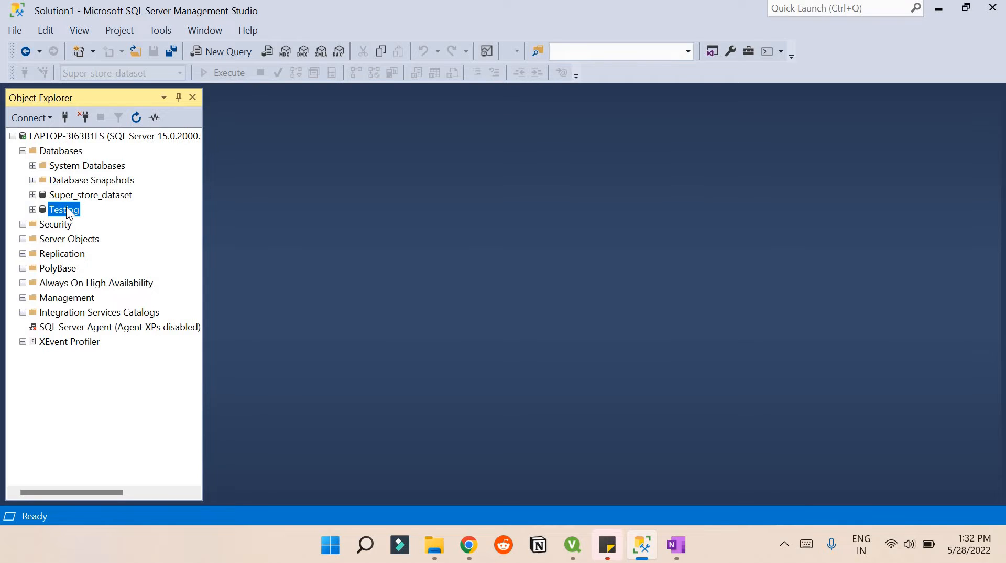
{"action": "right_click", "coordinate": [68, 213]}
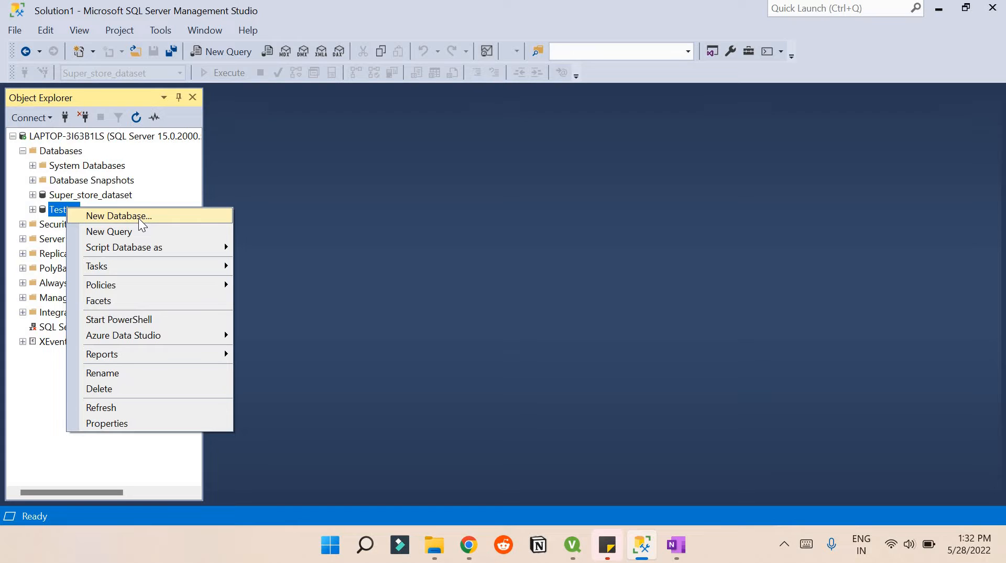
{"action": "left_click", "coordinate": [257, 176]}
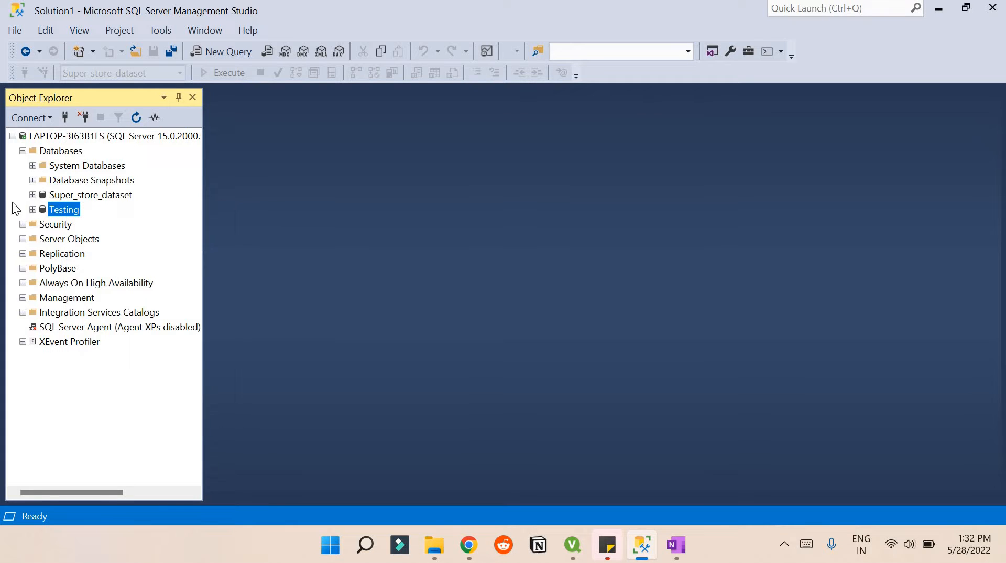
{"action": "left_click", "coordinate": [32, 210]}
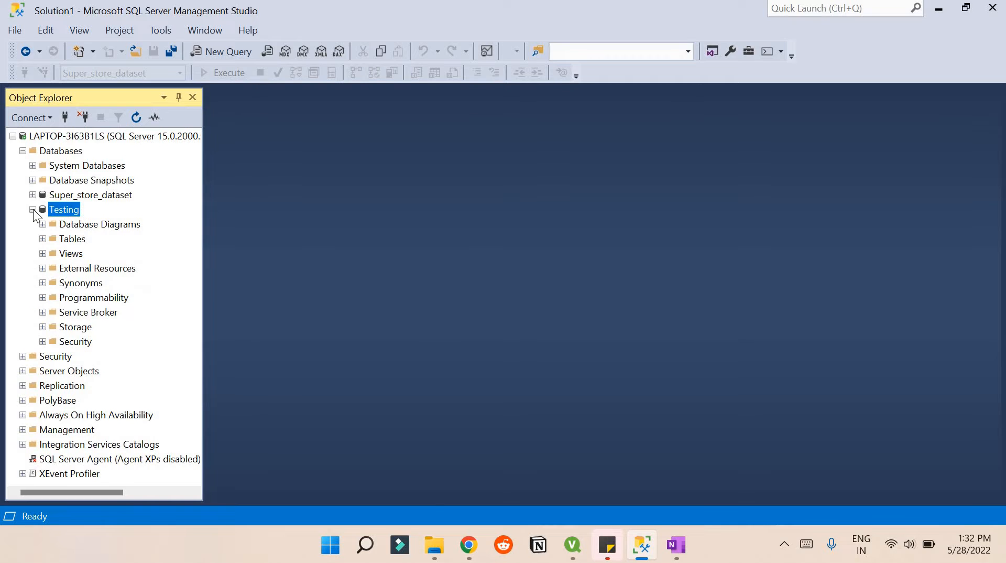
{"action": "right_click", "coordinate": [77, 239]}
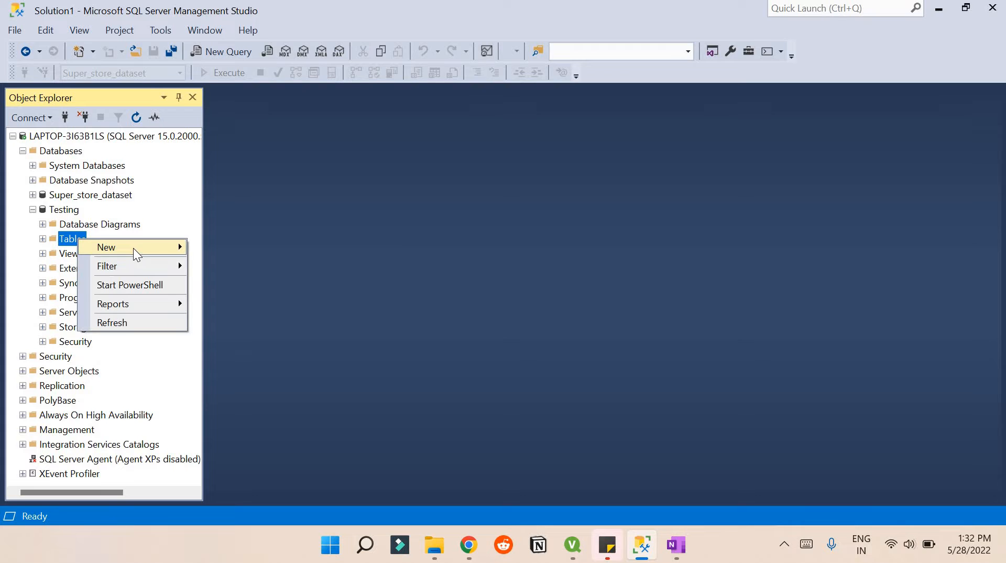
{"action": "mouse_move", "coordinate": [133, 247]}
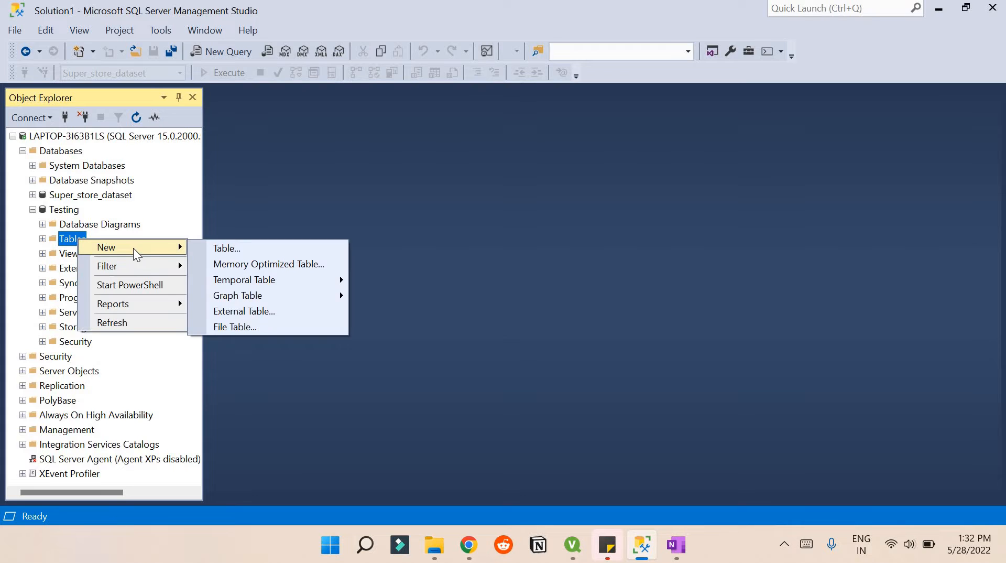
{"action": "left_click", "coordinate": [231, 249]}
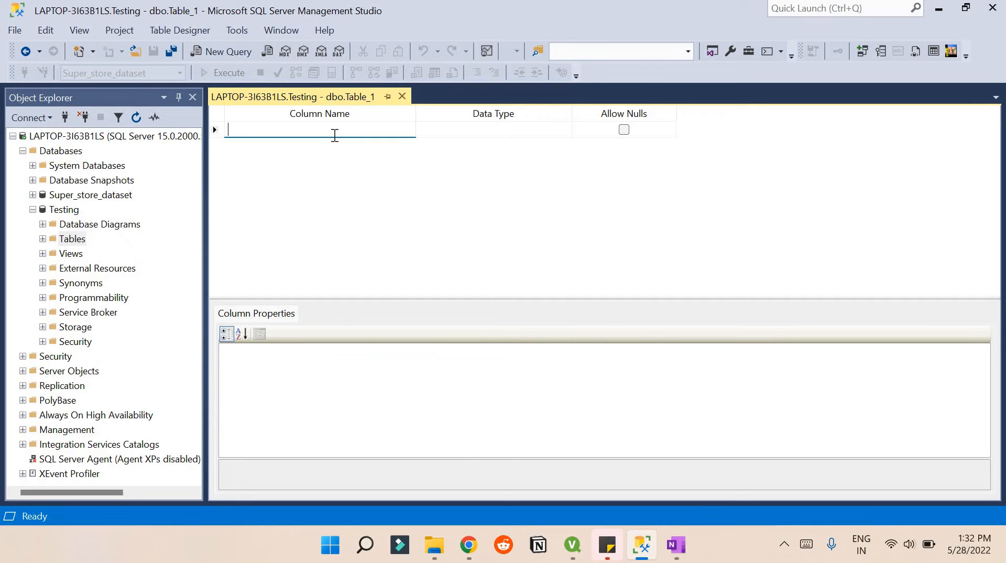
- Define the first column as Name with data type nchar(10) and disallow nulls
{"action": "type", "text": "Name"}
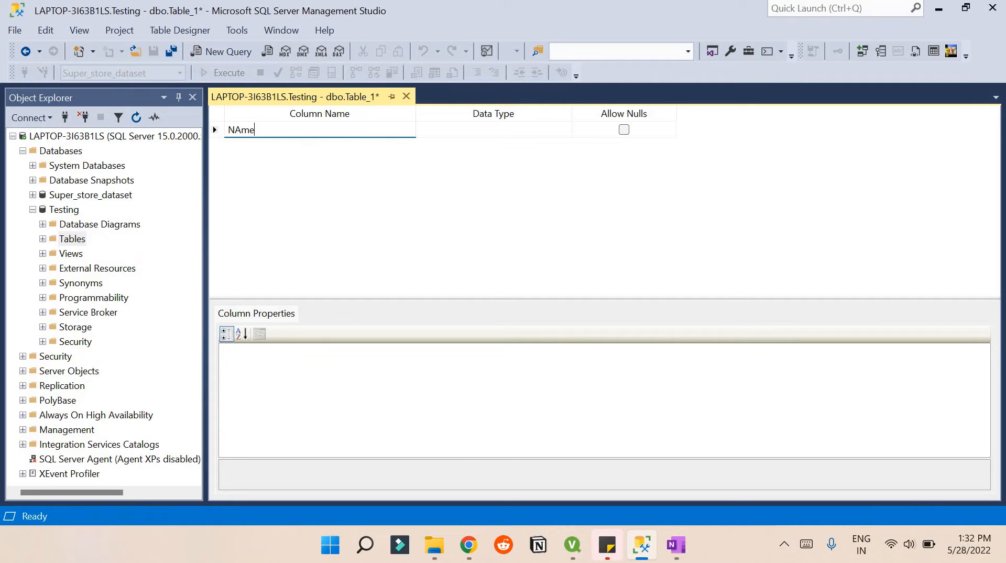
{"action": "key", "text": "BackSpace"}
{"action": "key", "text": "BackSpace"}
{"action": "key", "text": "BackSpace"}
{"action": "type", "text": "ame"}
{"action": "left_click", "coordinate": [472, 132]}
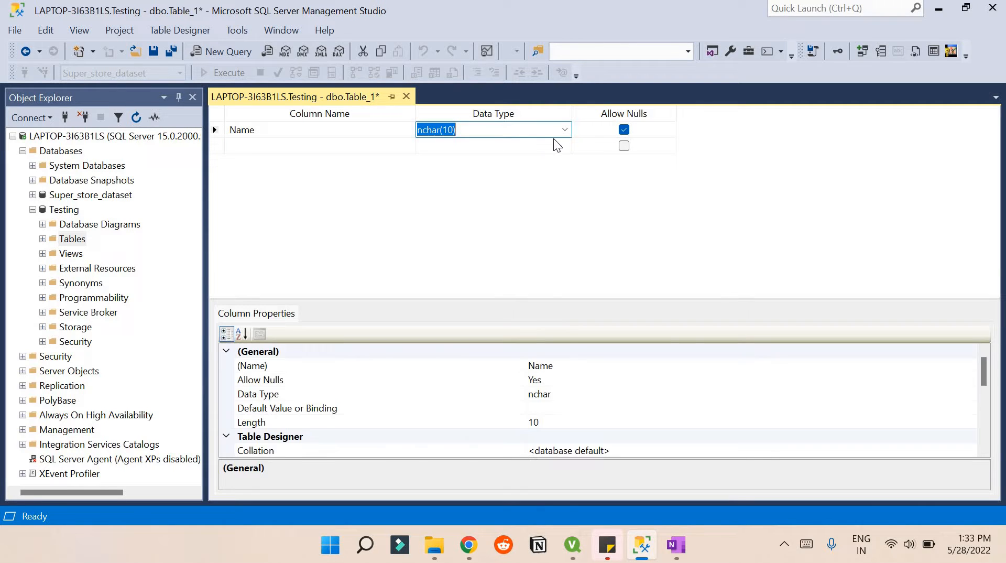
{"action": "left_click", "coordinate": [623, 131]}
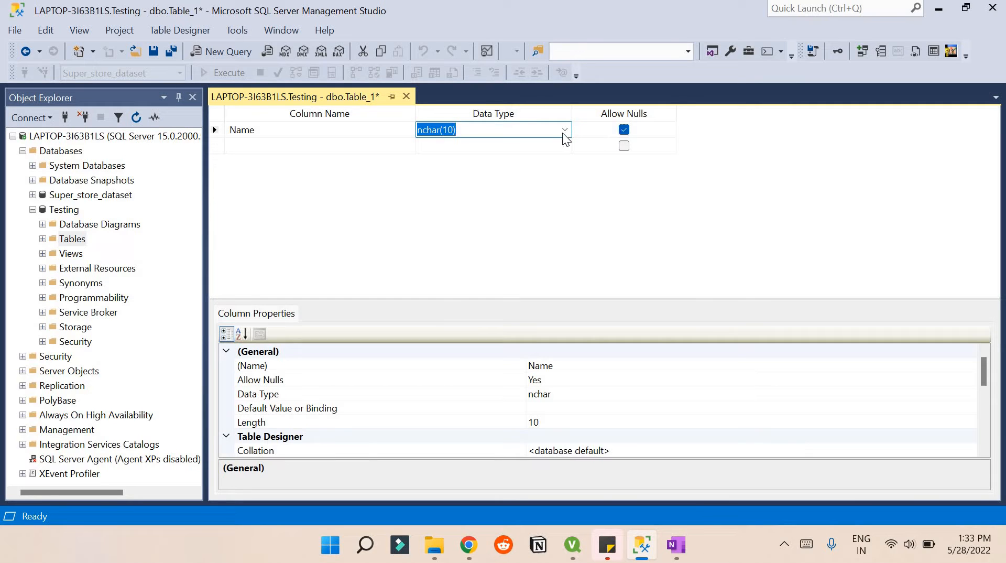
- Add a second column named Age with data type int
{"action": "left_click", "coordinate": [318, 145]}
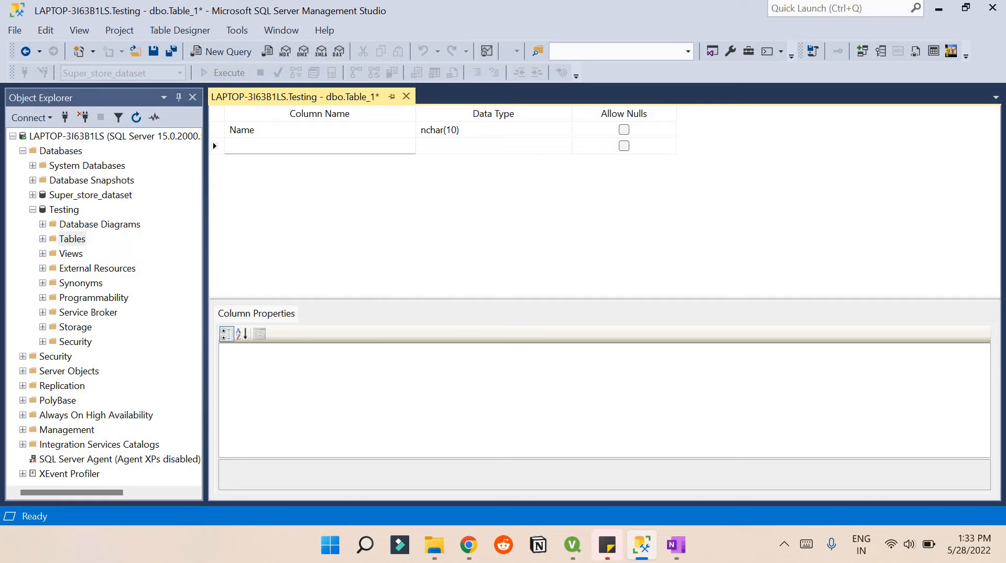
{"action": "type", "text": "Age"}
{"action": "left_click", "coordinate": [524, 145]}
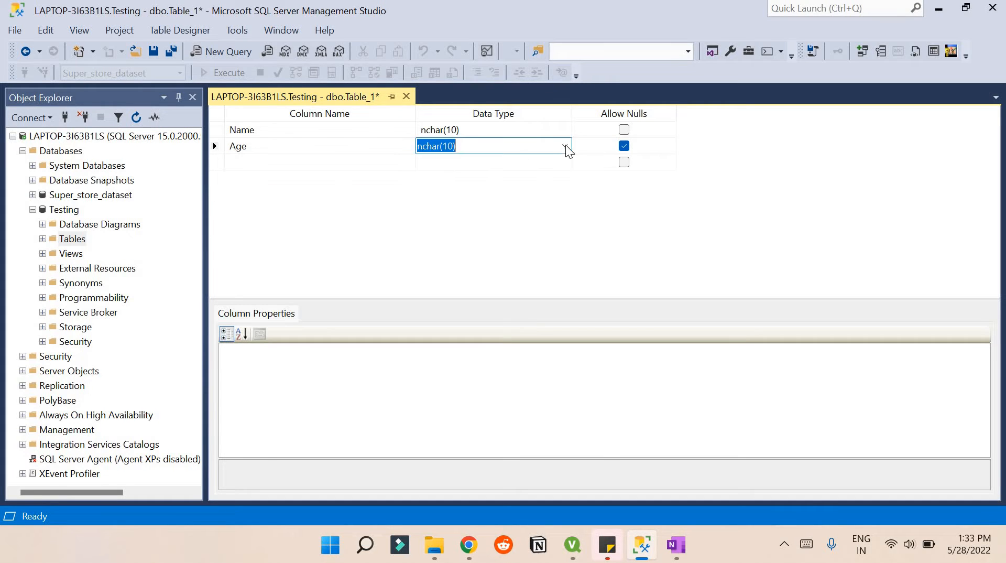
{"action": "left_click", "coordinate": [565, 146]}
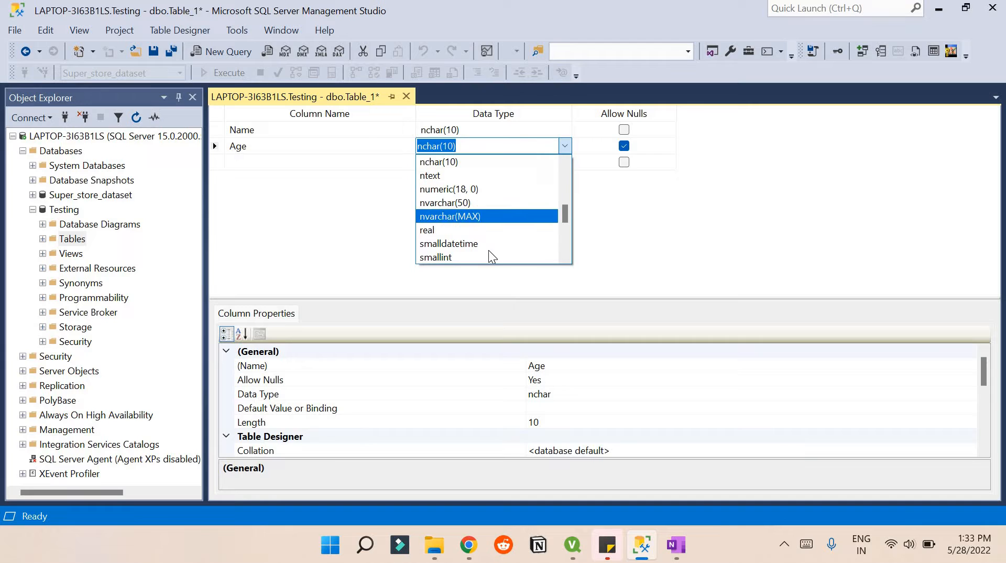
{"action": "scroll", "coordinate": [489, 250], "scroll_direction": "up", "scroll_amount": 2}
{"action": "scroll", "coordinate": [489, 251], "scroll_direction": "down", "scroll_amount": 5}
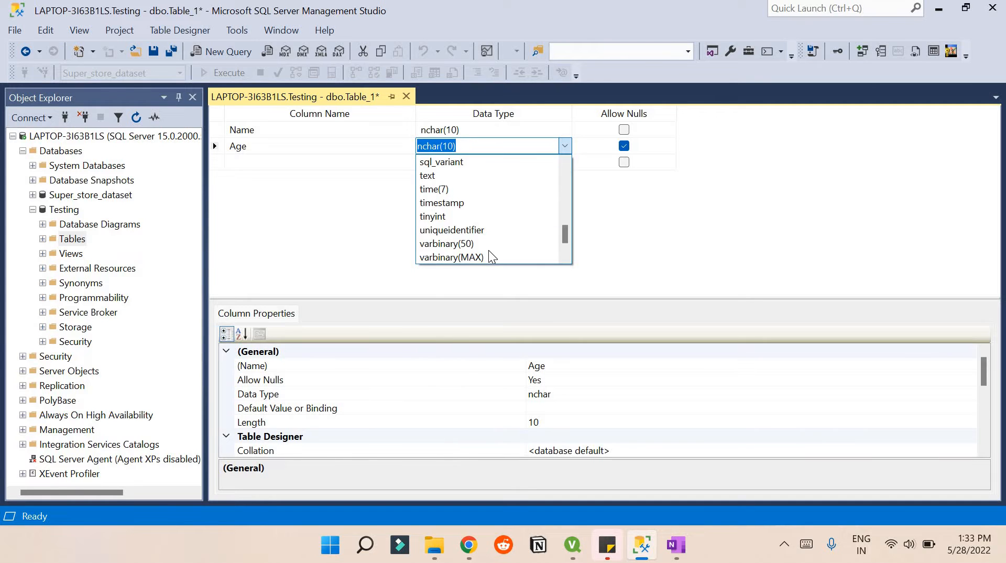
{"action": "scroll", "coordinate": [488, 250], "scroll_direction": "up", "scroll_amount": 4}
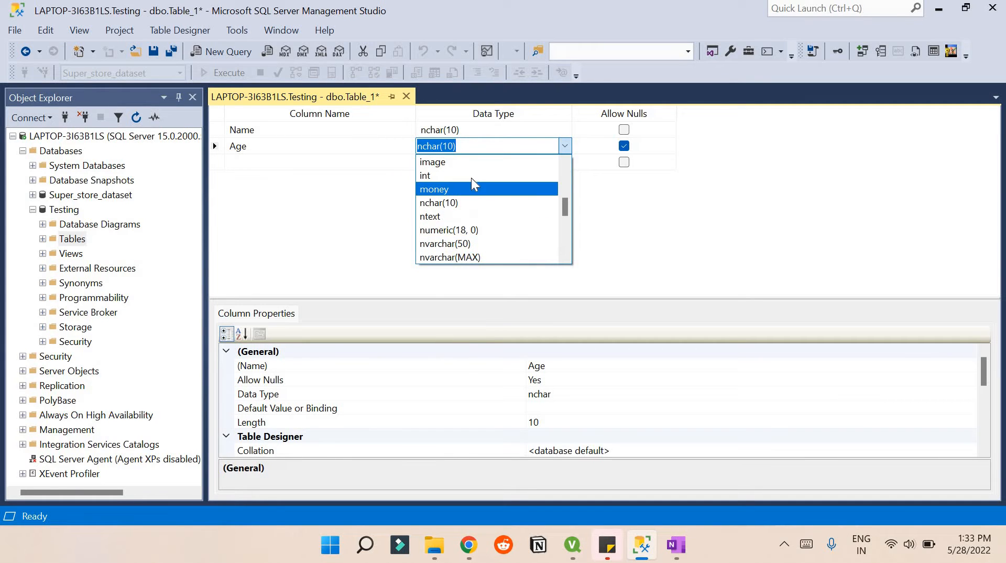
{"action": "left_click", "coordinate": [470, 176]}
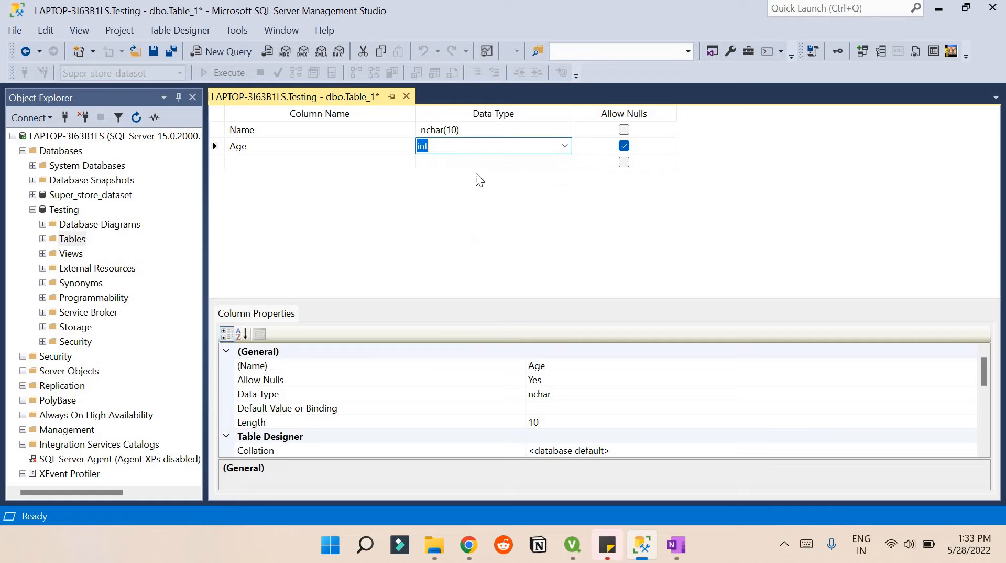
- Set the Age column's data type to float and disallow nulls
{"action": "left_click", "coordinate": [565, 147]}
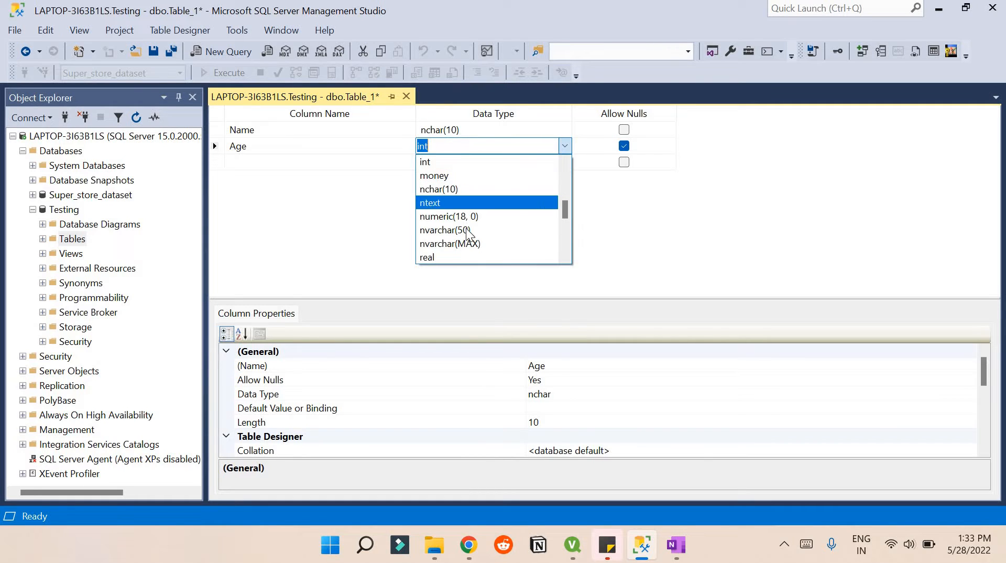
{"action": "scroll", "coordinate": [469, 231], "scroll_direction": "down", "scroll_amount": 1}
{"action": "scroll", "coordinate": [469, 231], "scroll_direction": "down", "scroll_amount": 4}
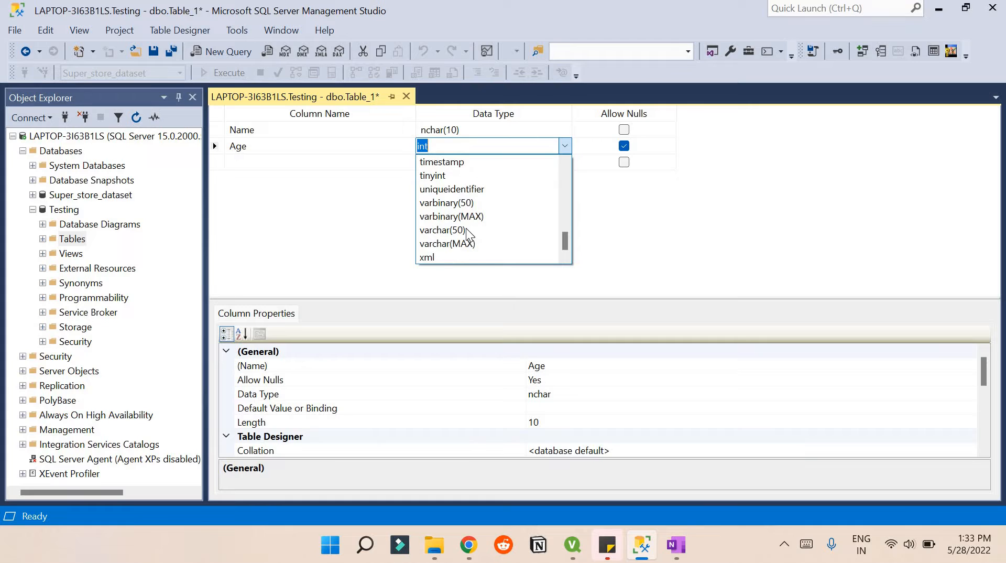
{"action": "scroll", "coordinate": [468, 234], "scroll_direction": "up", "scroll_amount": 7}
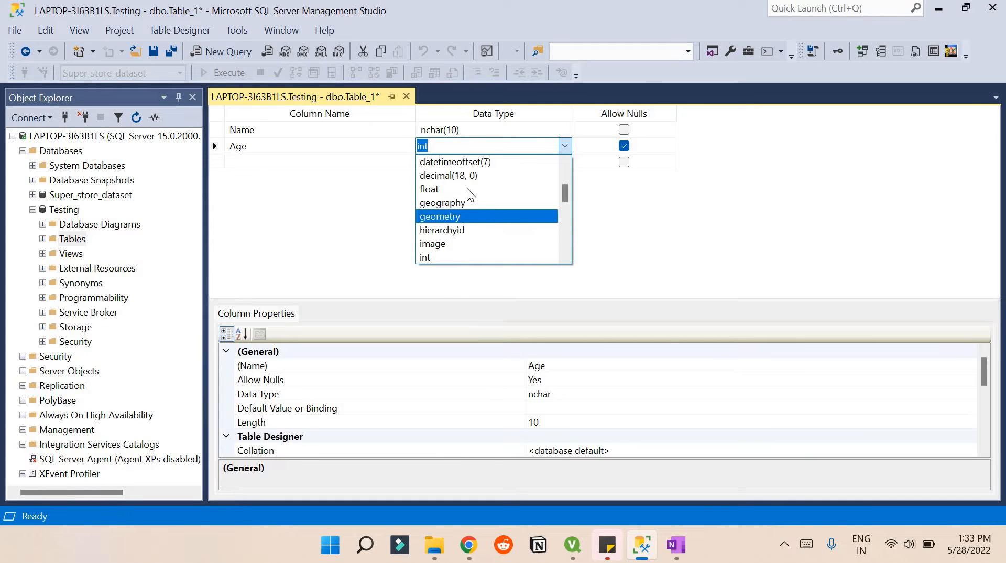
{"action": "left_click", "coordinate": [468, 190]}
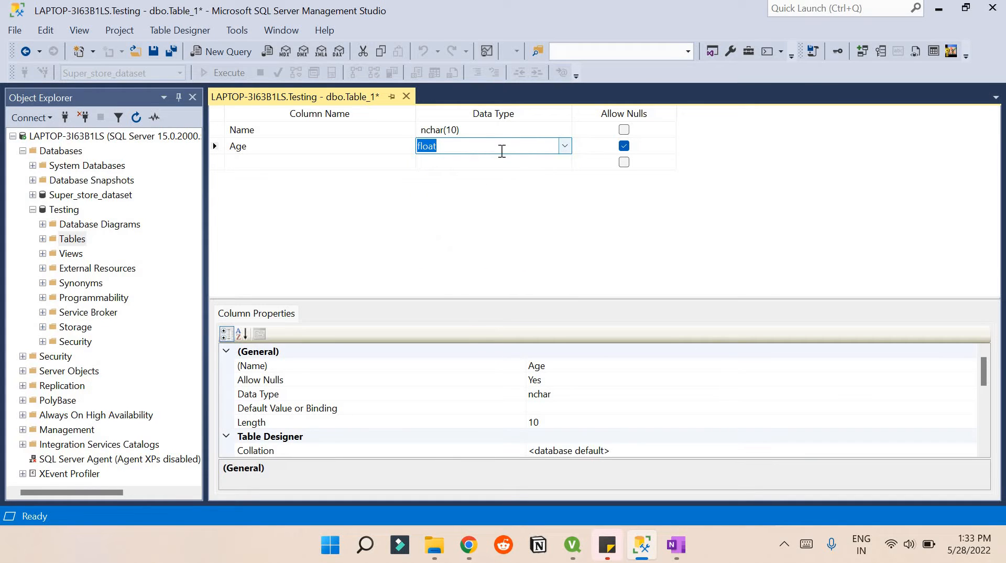
{"action": "left_click", "coordinate": [624, 146]}
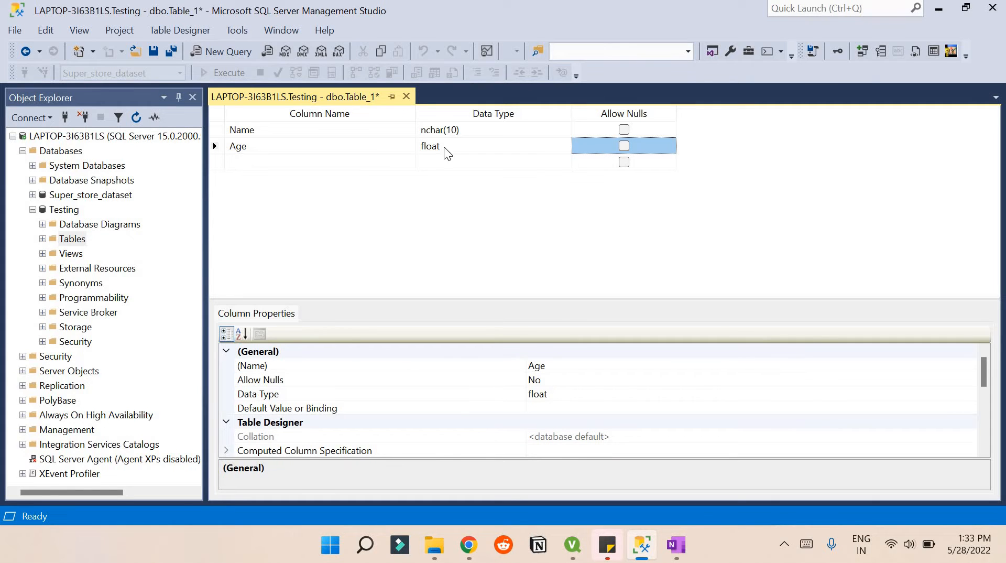
- Add a third column named Class with data type int and disallow nulls
{"action": "left_click", "coordinate": [256, 162]}
{"action": "type", "text": "Cl"}
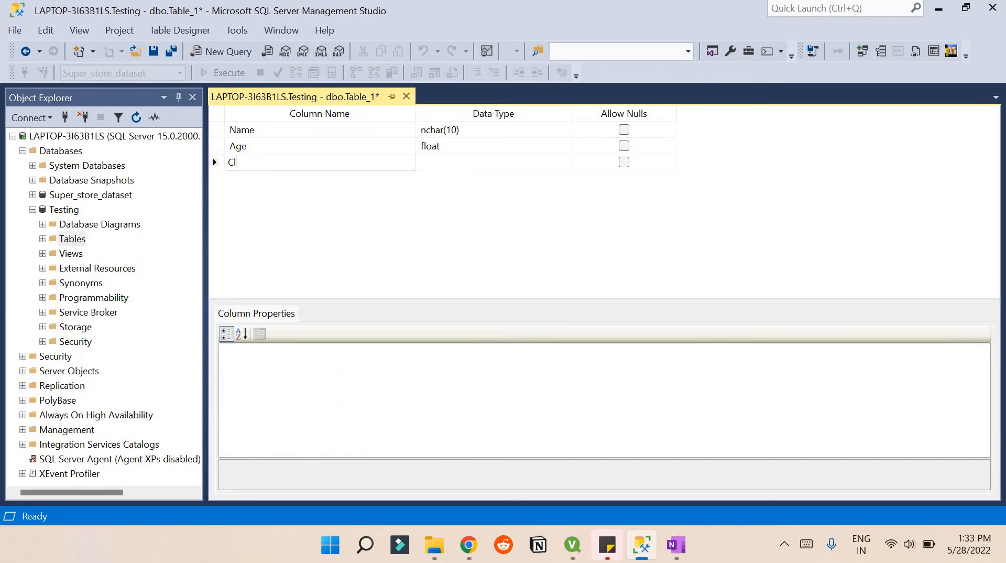
{"action": "type", "text": "ass"}
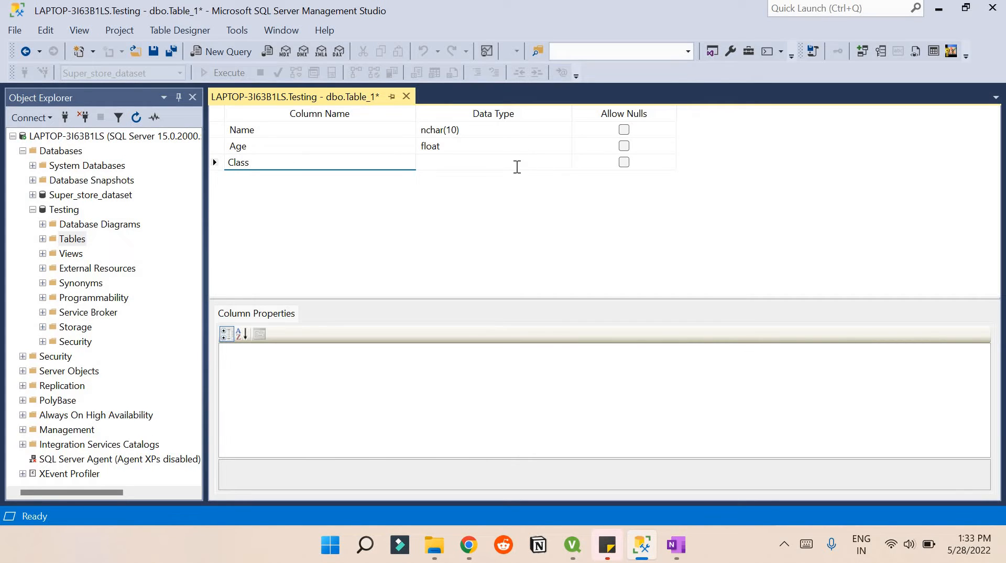
{"action": "left_click", "coordinate": [555, 162]}
{"action": "left_click", "coordinate": [564, 162]}
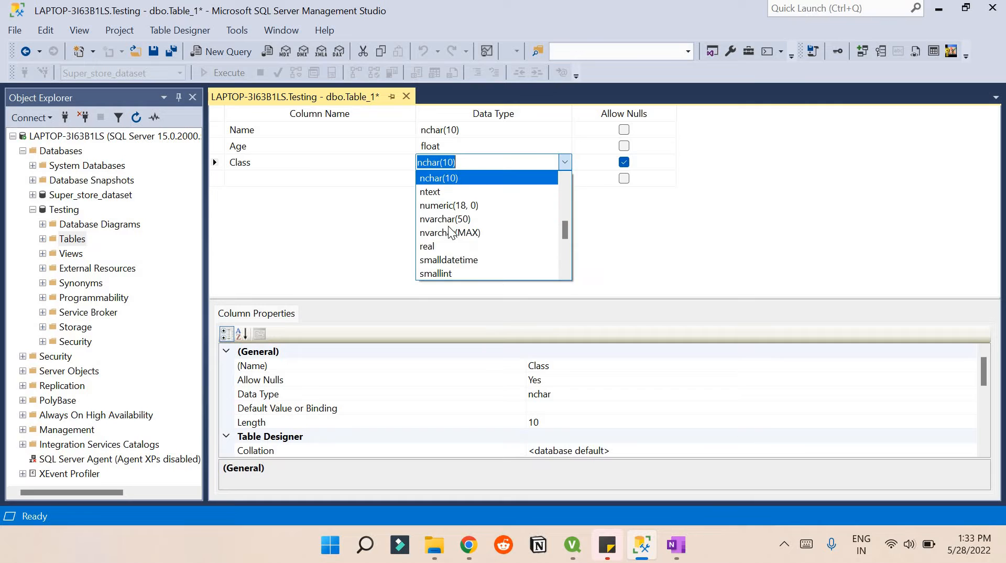
{"action": "scroll", "coordinate": [450, 265], "scroll_direction": "down", "scroll_amount": 1}
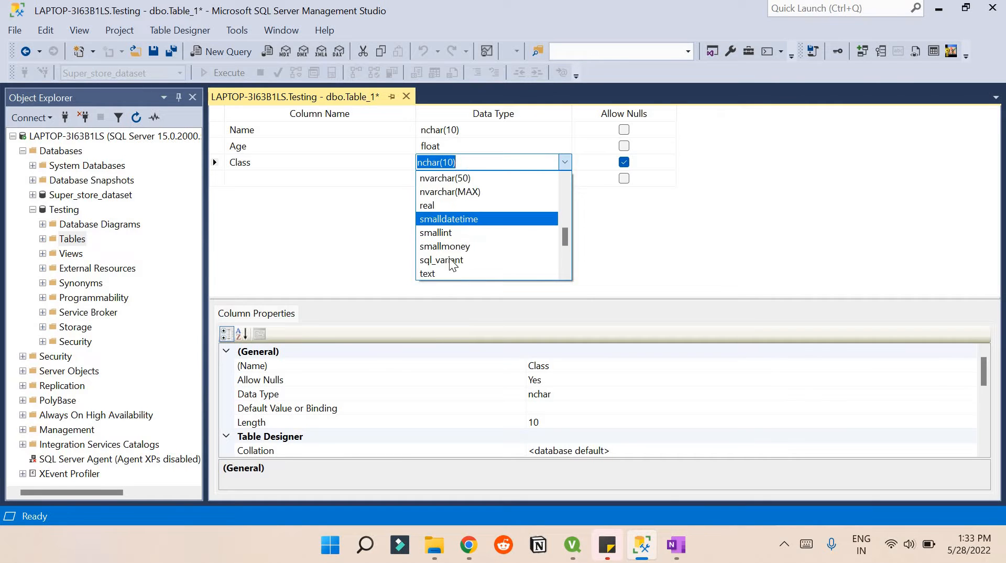
{"action": "scroll", "coordinate": [443, 247], "scroll_direction": "down", "scroll_amount": 3}
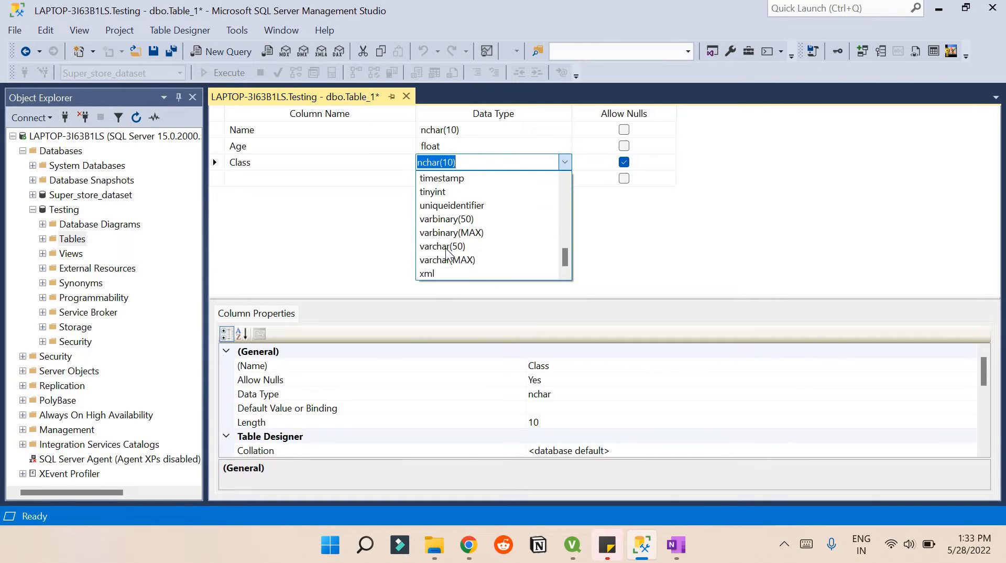
{"action": "scroll", "coordinate": [448, 259], "scroll_direction": "up", "scroll_amount": 5}
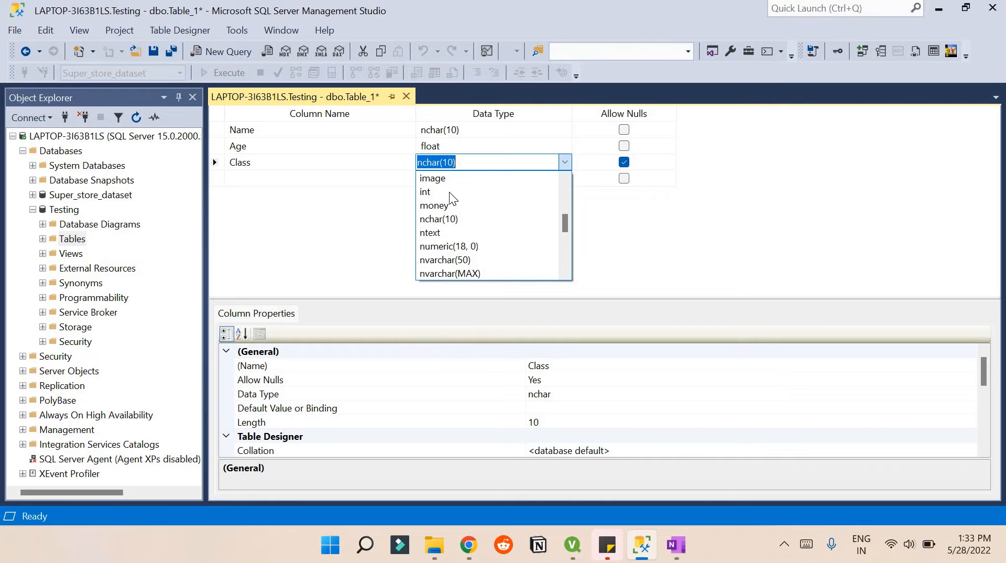
{"action": "left_click", "coordinate": [451, 191]}
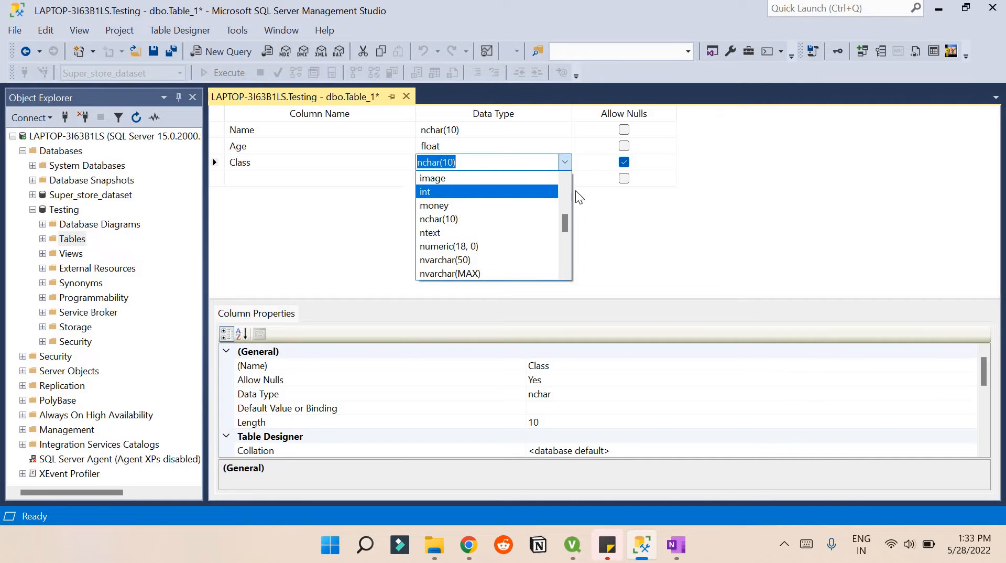
{"action": "left_click", "coordinate": [624, 164]}
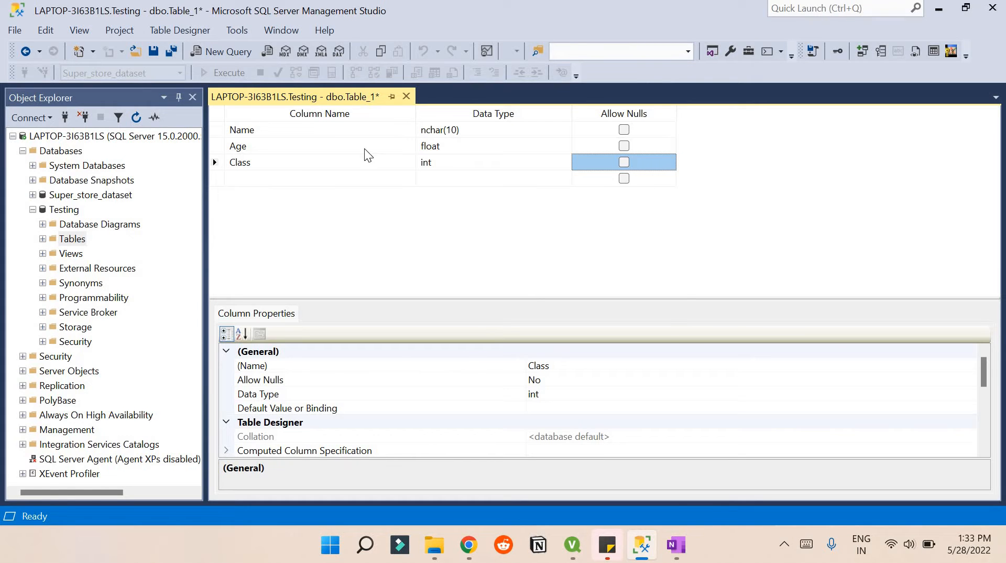
- Save the new table under the name Testing_class and close its design
{"action": "key", "text": "ctrl+s"}
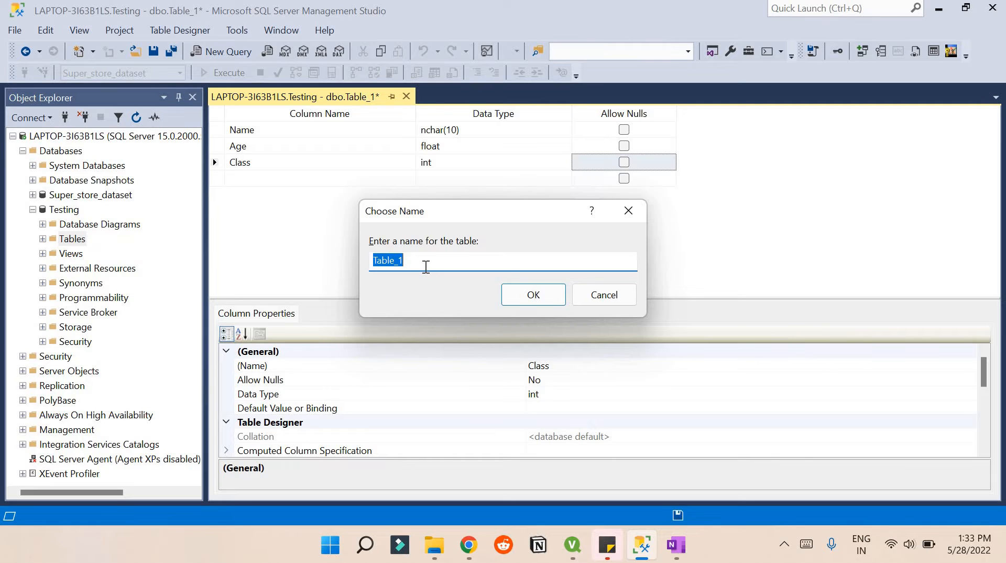
{"action": "key", "text": "BackSpace"}
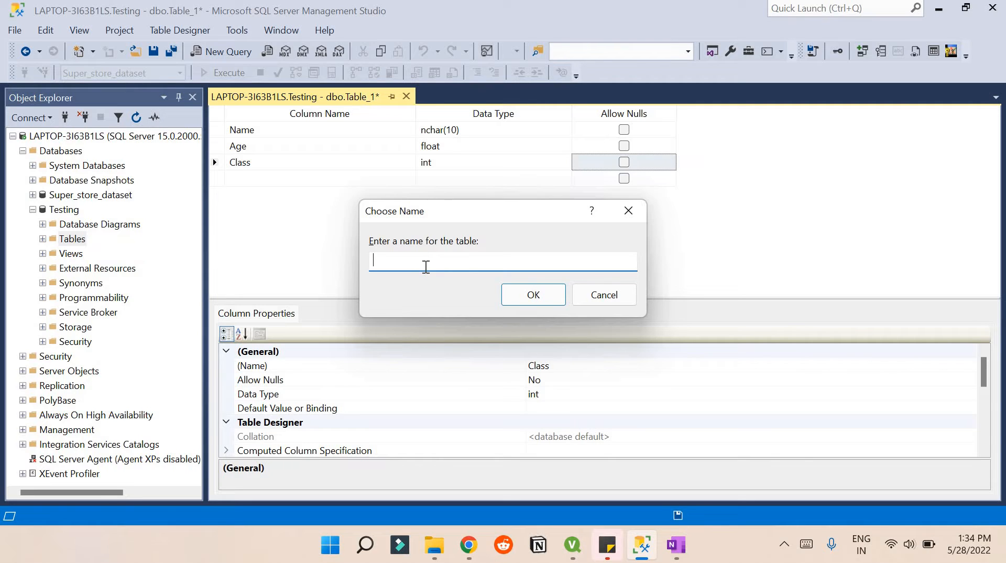
{"action": "type", "text": "Testing_class"}
{"action": "key", "text": "Return"}
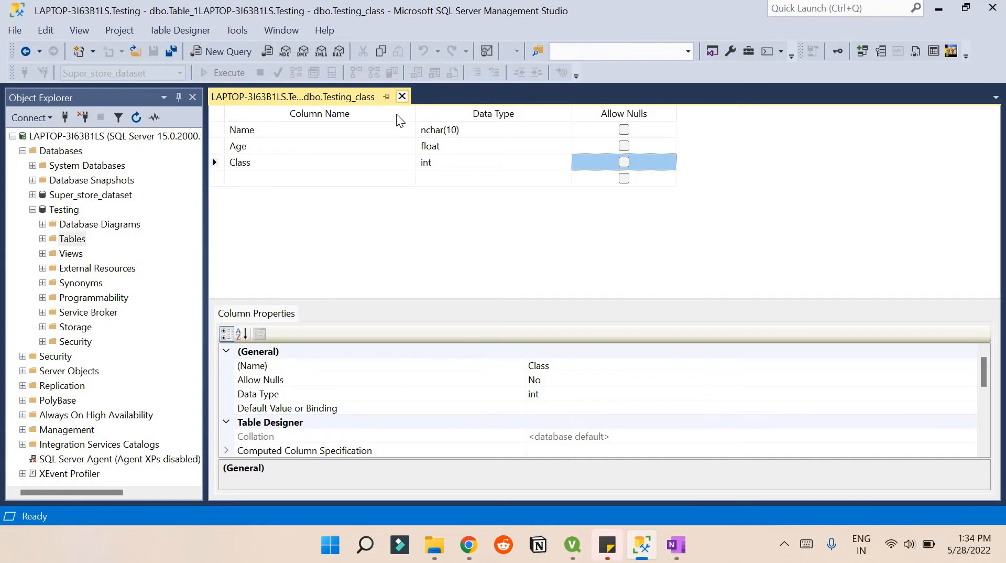
{"action": "left_click", "coordinate": [401, 96]}
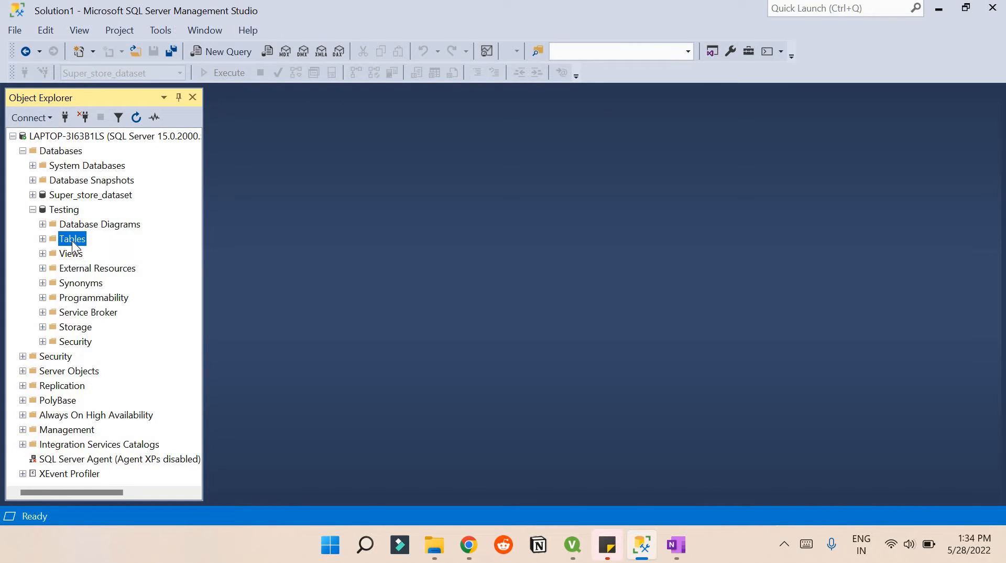
- Refresh the Testing database's Tables folder and expand it
{"action": "right_click", "coordinate": [71, 240]}
{"action": "left_click", "coordinate": [105, 326]}
{"action": "left_click", "coordinate": [46, 239]}
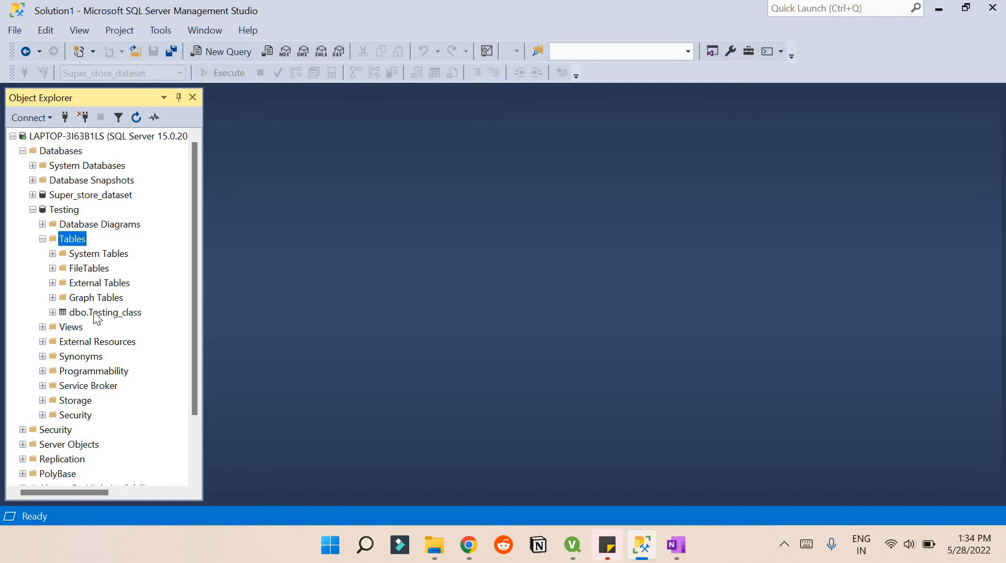
- Open the design of the dbo.Testing_class table to view its column definitions
{"action": "left_click", "coordinate": [96, 312]}
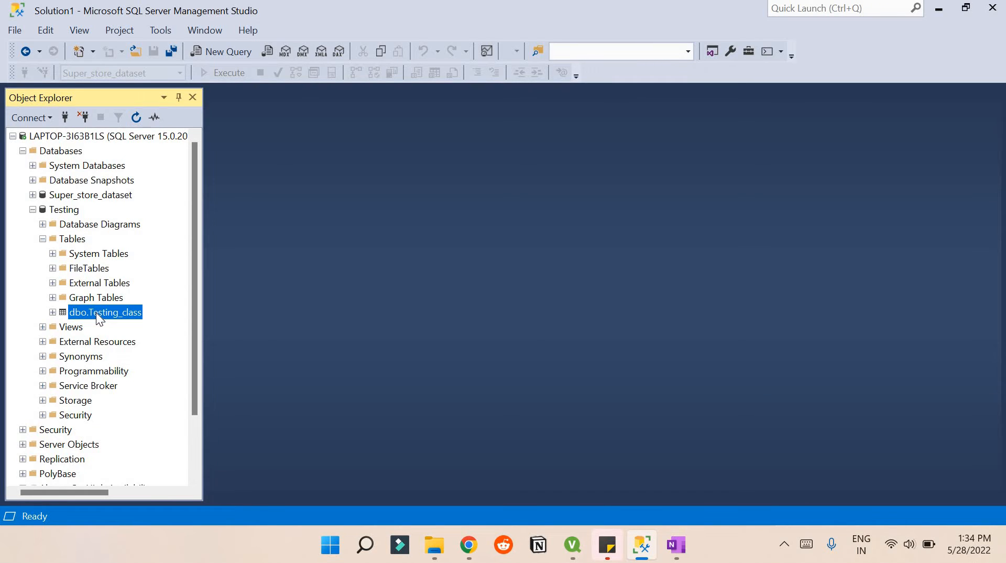
{"action": "right_click", "coordinate": [96, 312]}
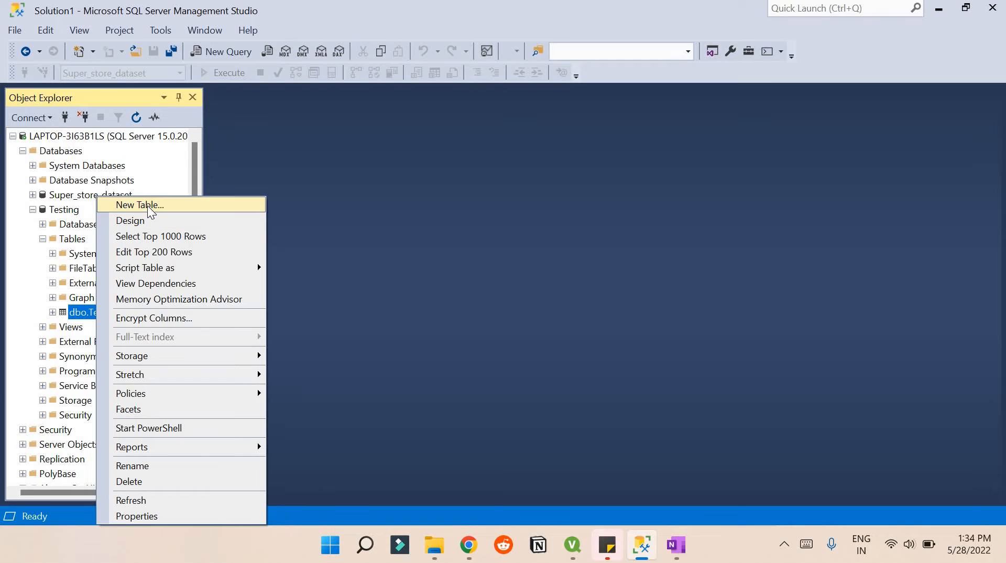
{"action": "left_click", "coordinate": [183, 220]}
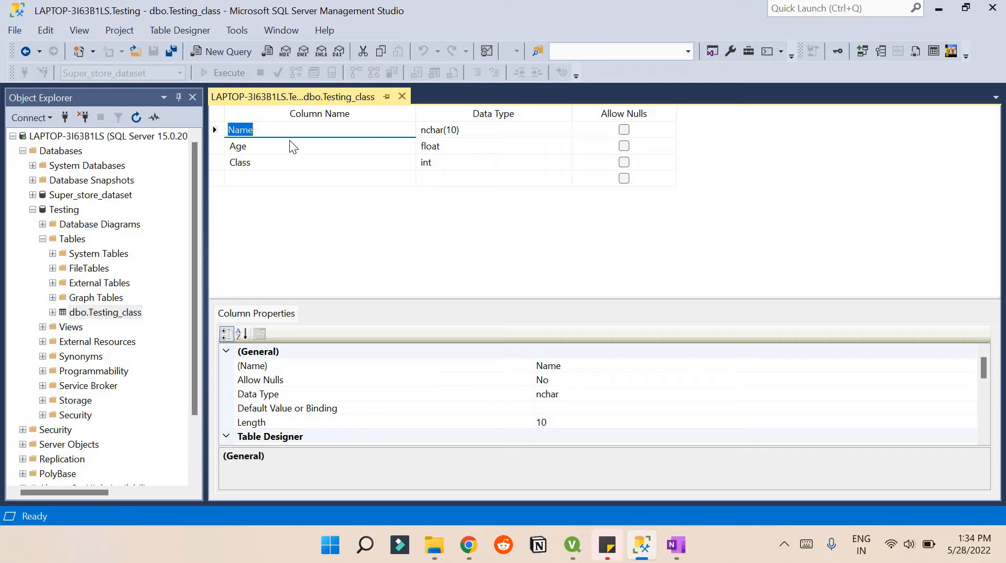
- Select the top 1000 rows of dbo.Testing_class and examine the generated query and its result columns
{"action": "left_click", "coordinate": [104, 312]}
{"action": "right_click", "coordinate": [105, 311]}
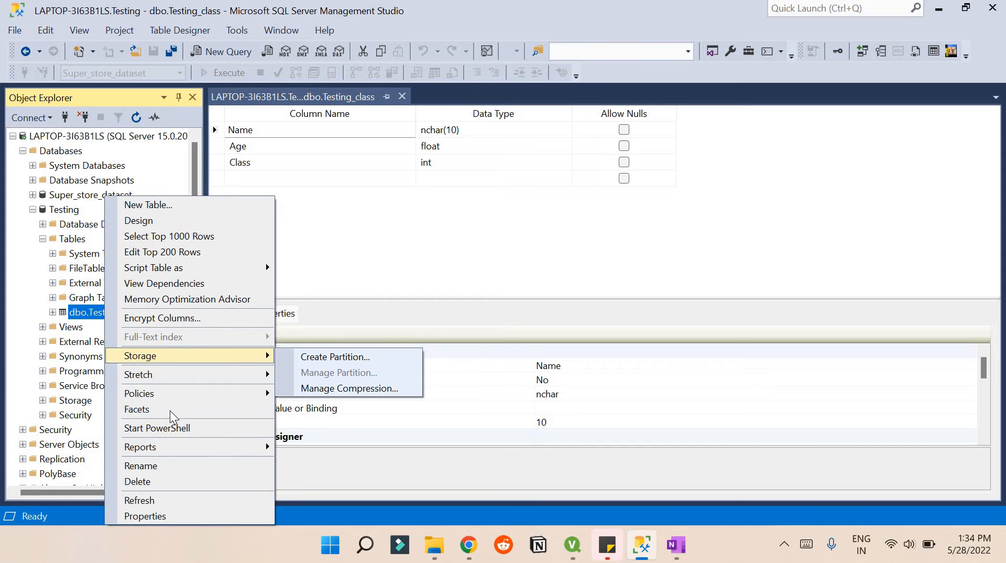
{"action": "left_click", "coordinate": [190, 240]}
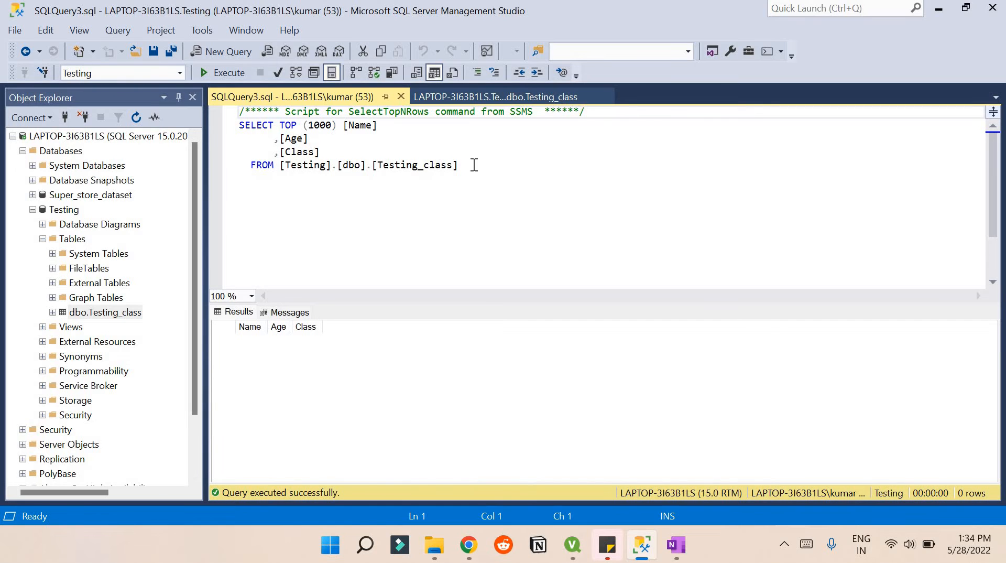
{"action": "left_click_drag", "start_coordinate": [457, 165], "coordinate": [239, 124]}
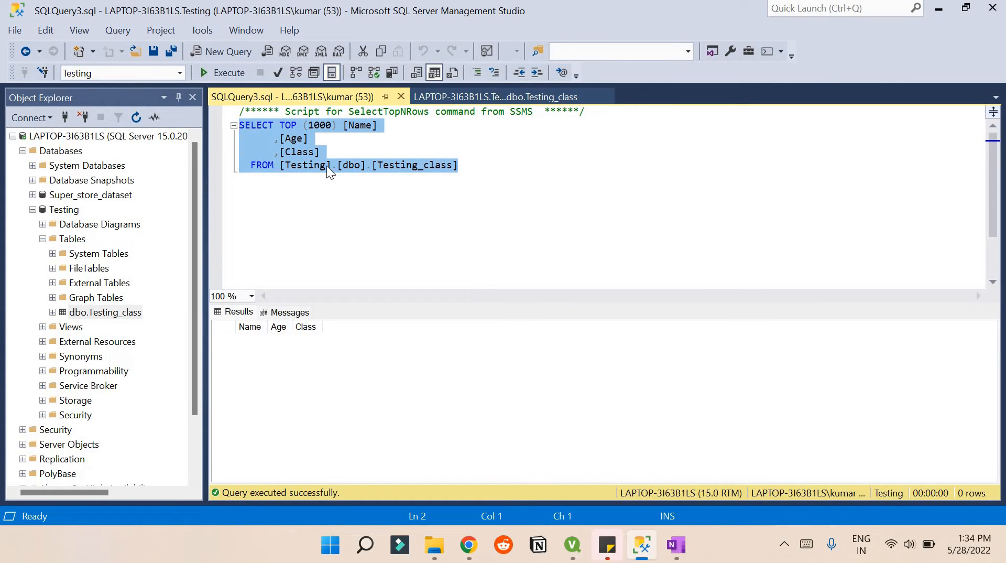
{"action": "left_click", "coordinate": [354, 157]}
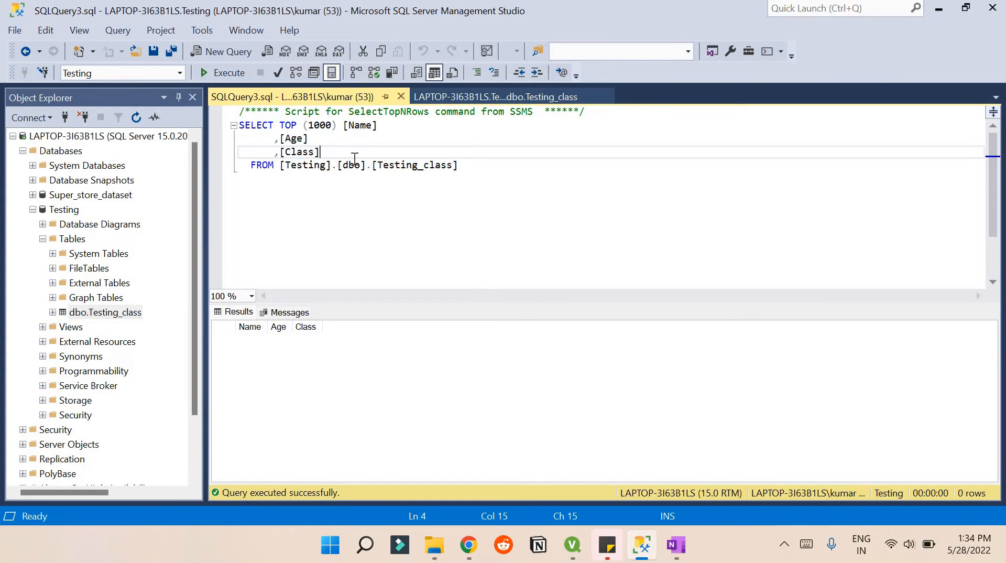
{"action": "left_click", "coordinate": [255, 333]}
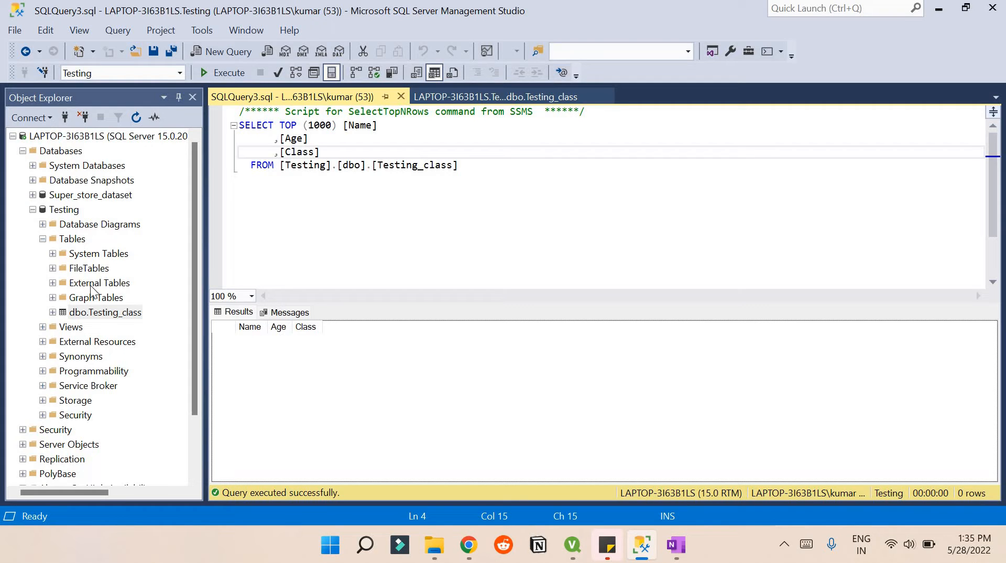
{"action": "left_click", "coordinate": [110, 316]}
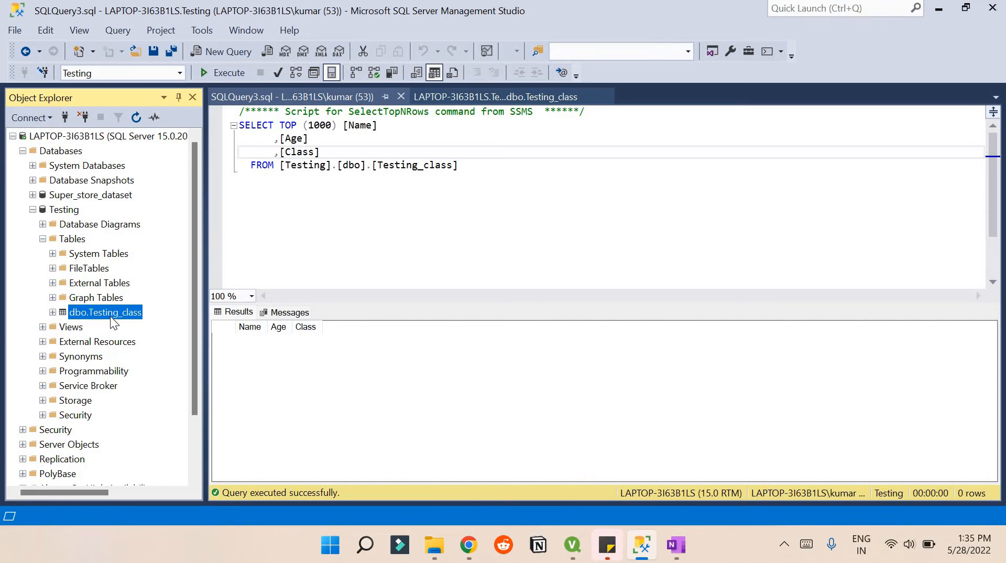
{"action": "left_click", "coordinate": [110, 316]}
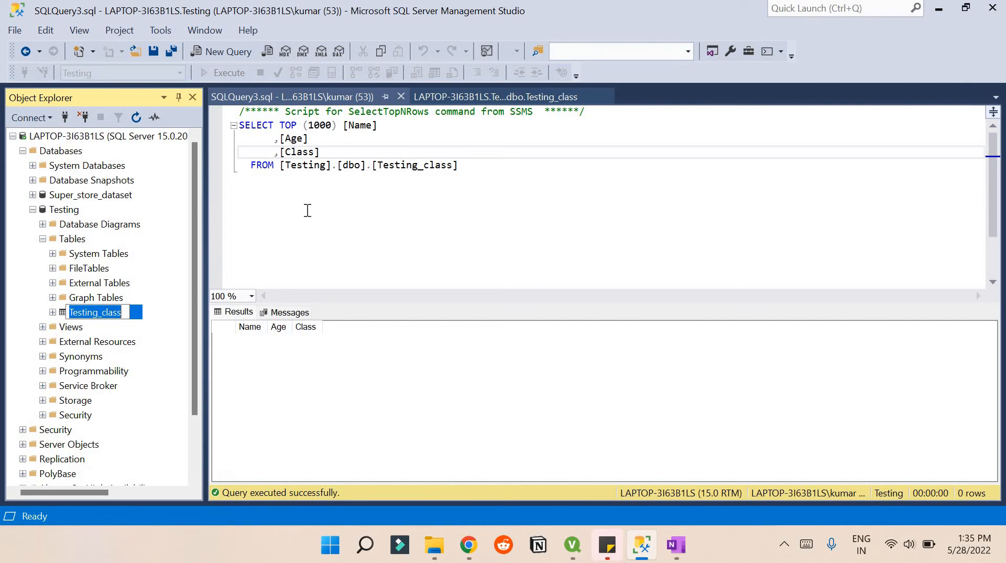
{"action": "left_click", "coordinate": [302, 190]}
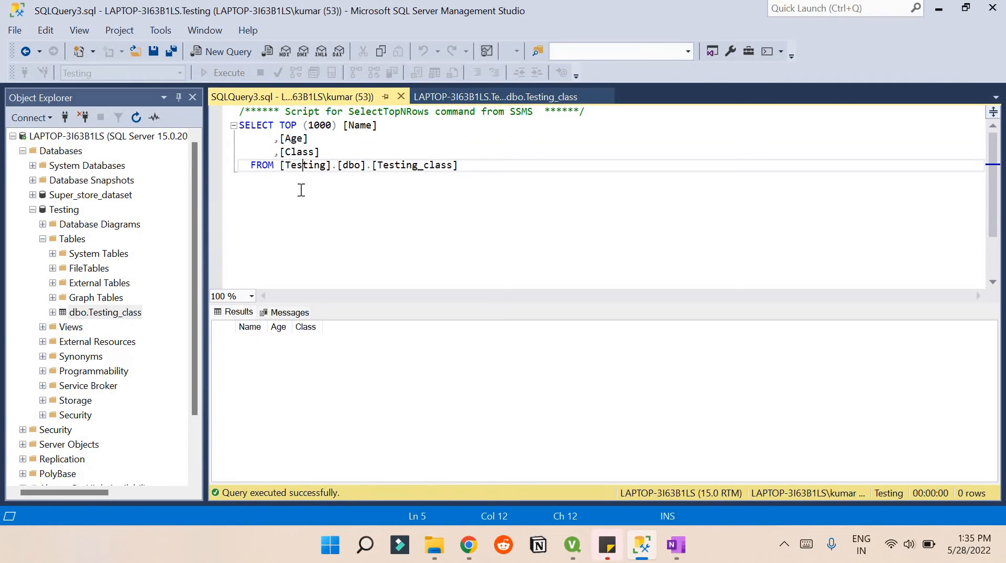
- Expand dbo.Testing_class and examine its Columns, Keys, Constraints, Indexes and Statistics folders
{"action": "left_click", "coordinate": [54, 312]}
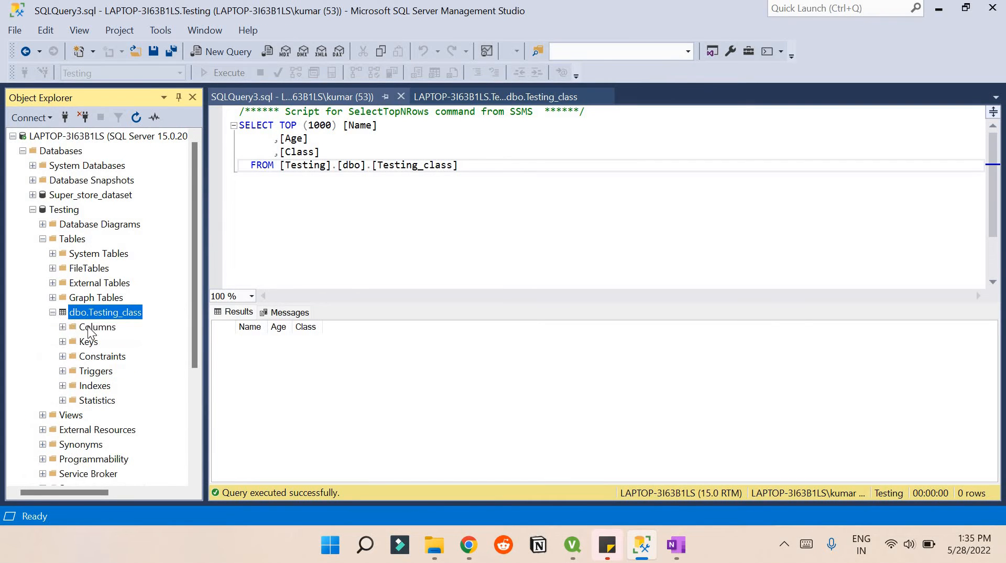
{"action": "double_click", "coordinate": [96, 329]}
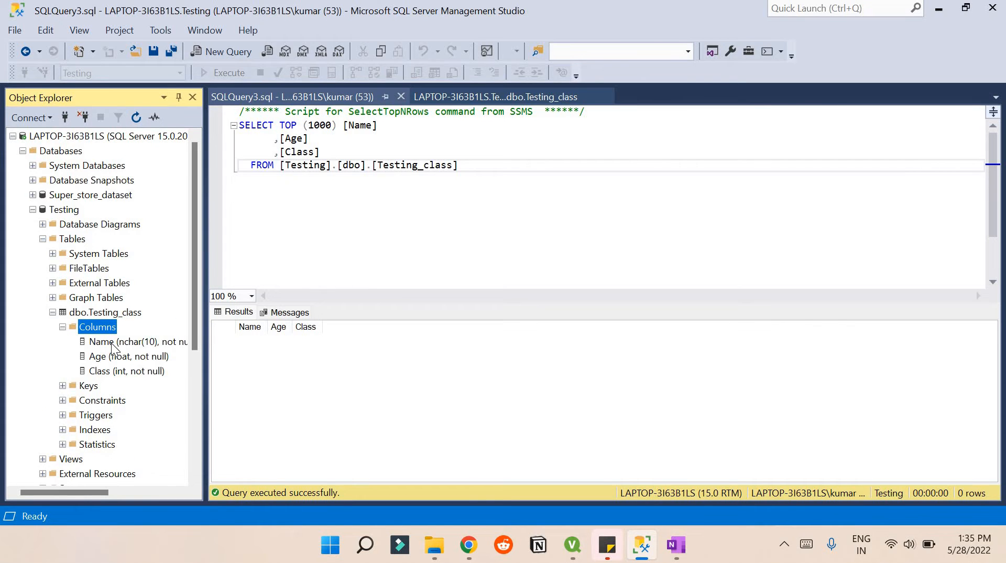
{"action": "left_click", "coordinate": [111, 343]}
{"action": "right_click", "coordinate": [111, 343]}
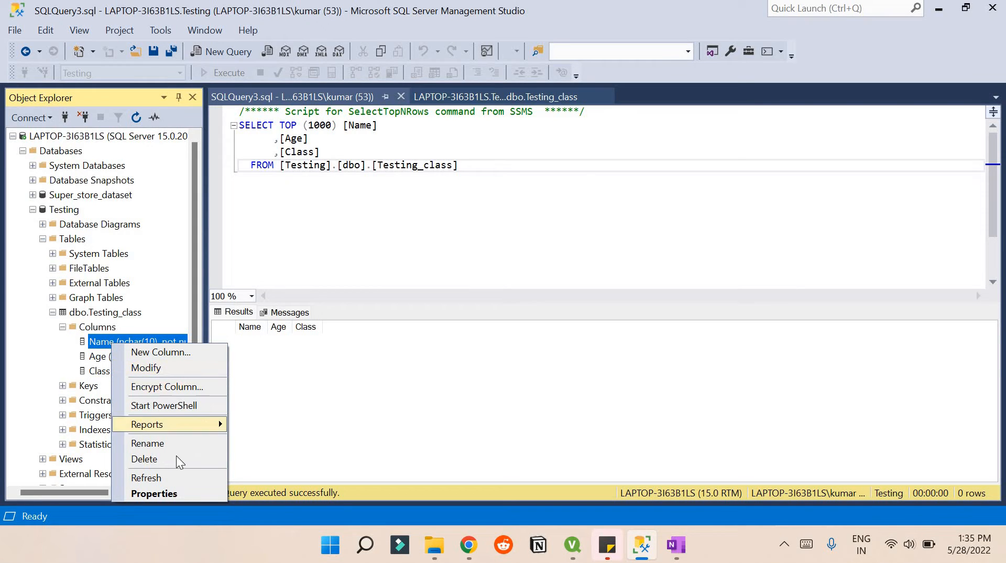
{"action": "left_click", "coordinate": [154, 292]}
{"action": "scroll", "coordinate": [118, 372], "scroll_direction": "down", "scroll_amount": 1}
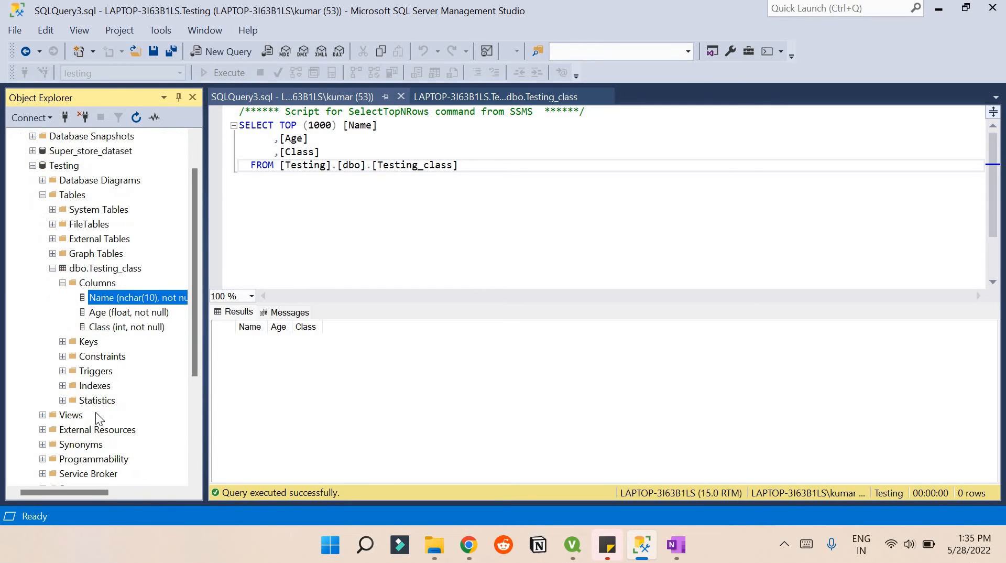
{"action": "left_click", "coordinate": [62, 400]}
{"action": "left_click", "coordinate": [63, 386]}
{"action": "left_click", "coordinate": [63, 354]}
{"action": "left_click", "coordinate": [63, 341]}
{"action": "scroll", "coordinate": [109, 312], "scroll_direction": "up", "scroll_amount": 1}
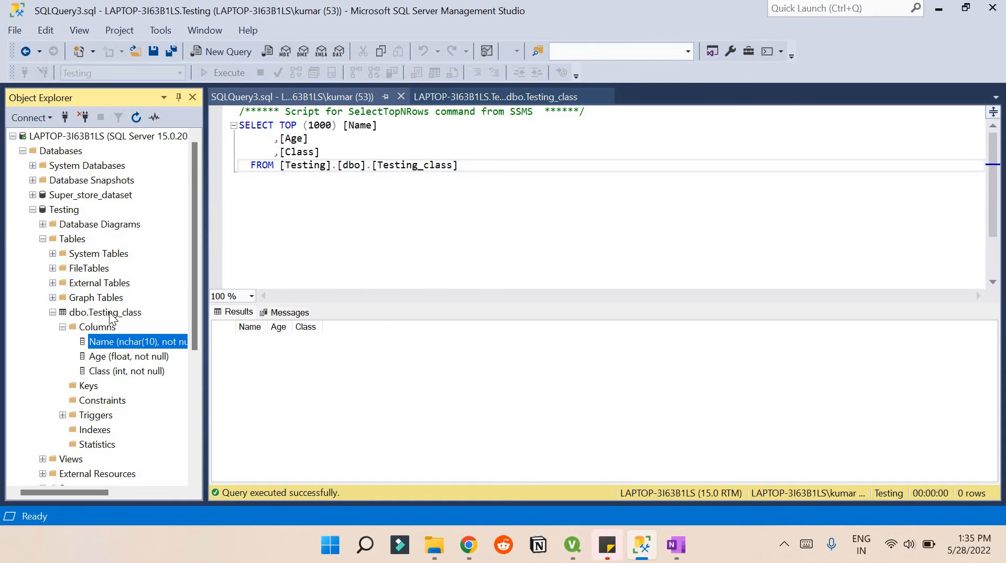
- Script dbo.Testing_class as an INSERT statement in a new query editor window and review its column list and VALUES clause
{"action": "left_click", "coordinate": [108, 312]}
{"action": "right_click", "coordinate": [108, 310]}
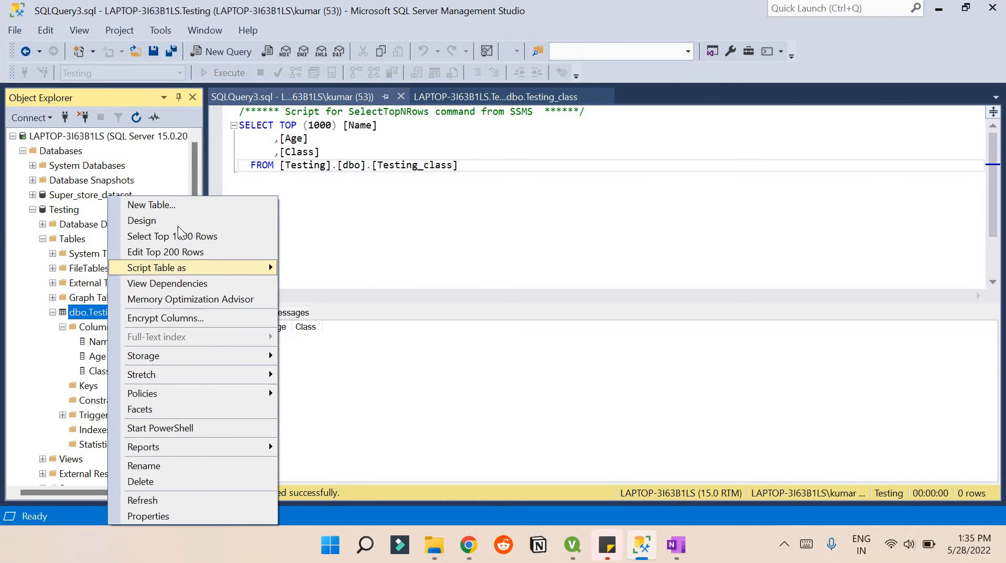
{"action": "mouse_move", "coordinate": [176, 270]}
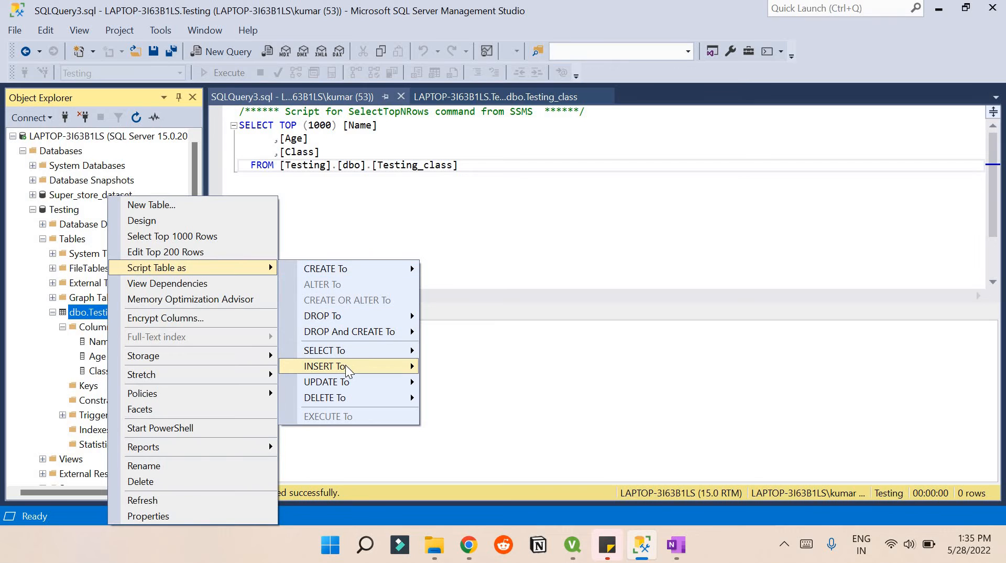
{"action": "mouse_move", "coordinate": [344, 364]}
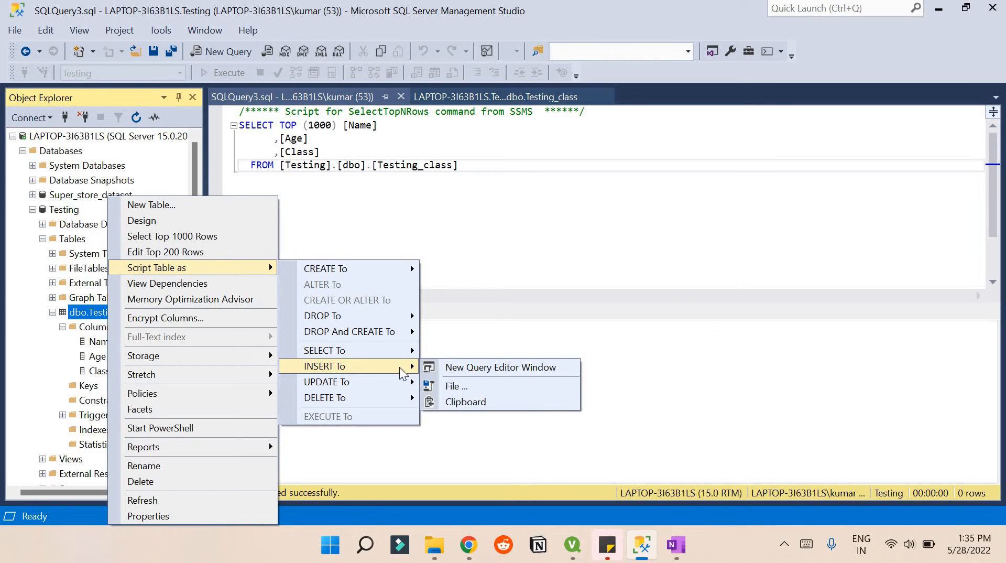
{"action": "left_click", "coordinate": [465, 368]}
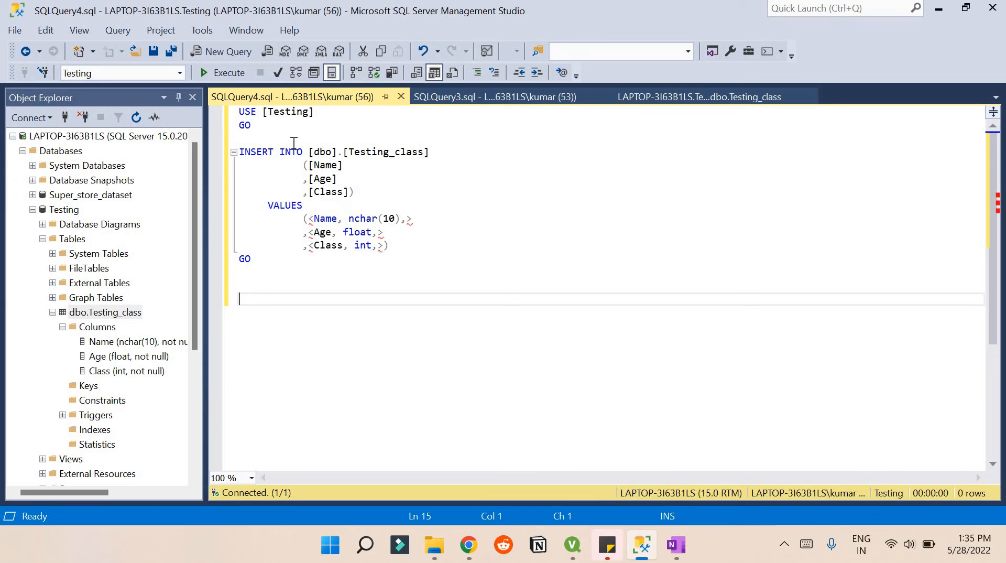
{"action": "left_click", "coordinate": [268, 153]}
{"action": "left_click_drag", "start_coordinate": [353, 166], "coordinate": [338, 201]}
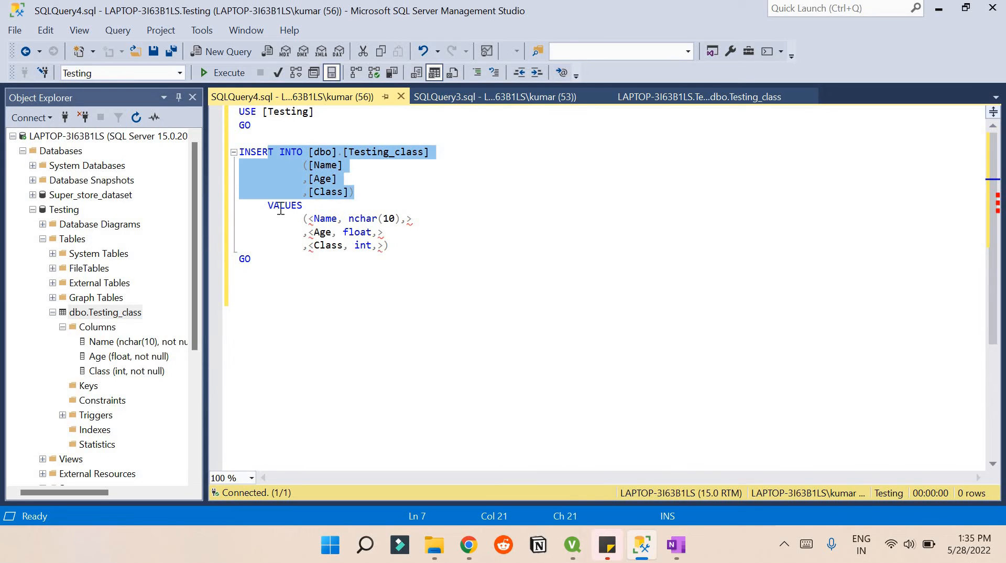
{"action": "left_click_drag", "start_coordinate": [268, 208], "coordinate": [324, 208]}
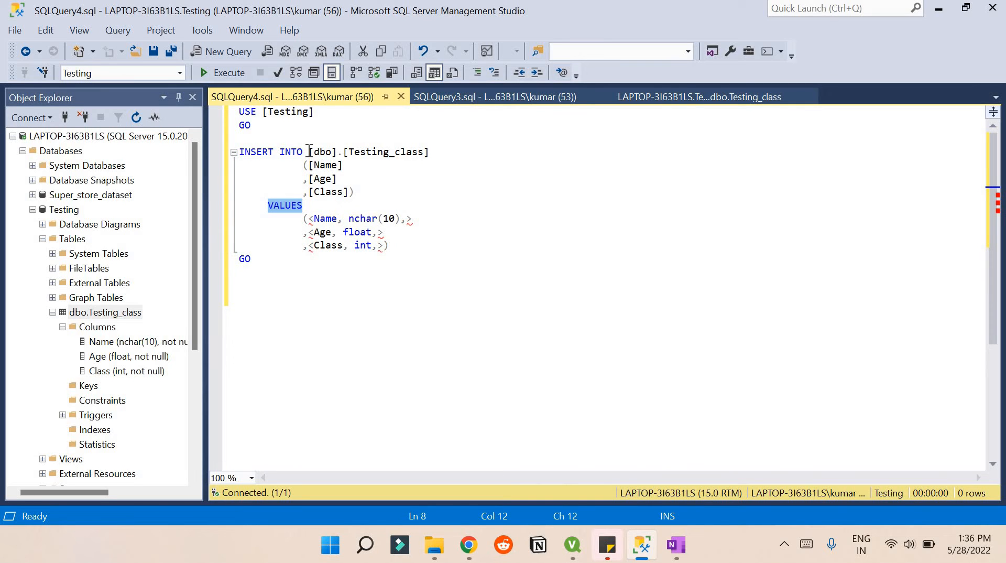
- Replace the Name placeholder in the VALUES clause with a person's first name enclosed in single quotes
{"action": "double_click", "coordinate": [335, 219]}
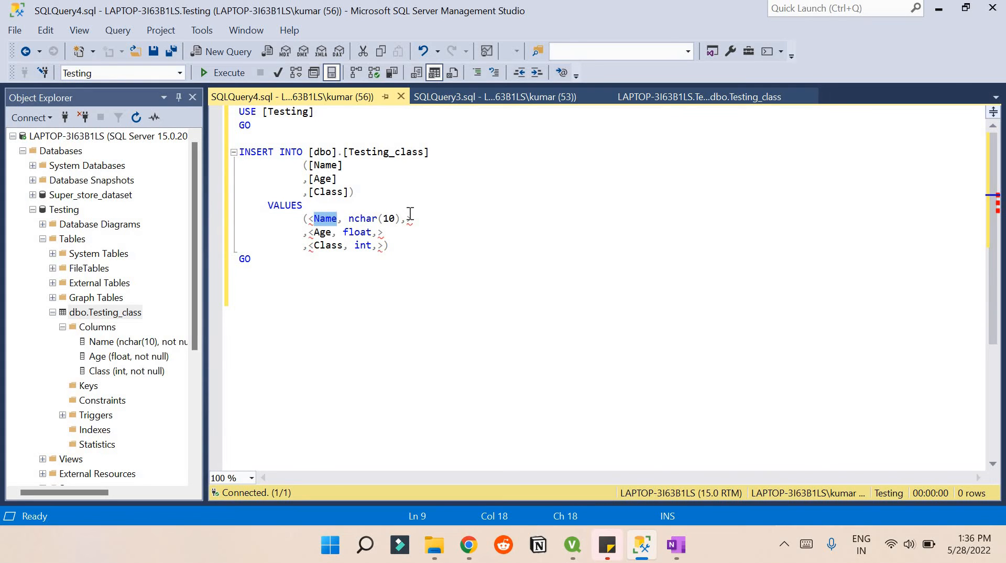
{"action": "key", "text": "BackSpace"}
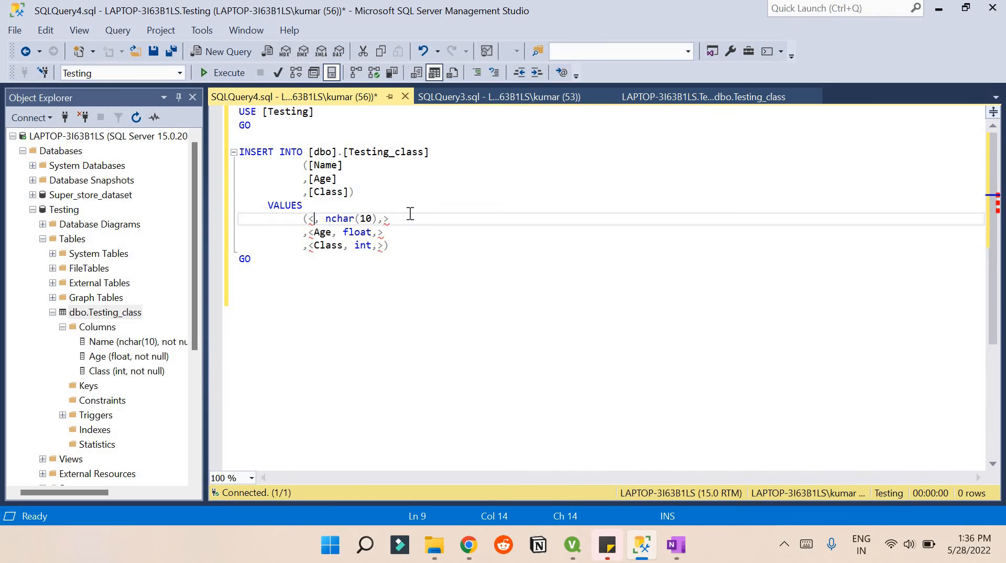
{"action": "type", "text": "Ravi"}
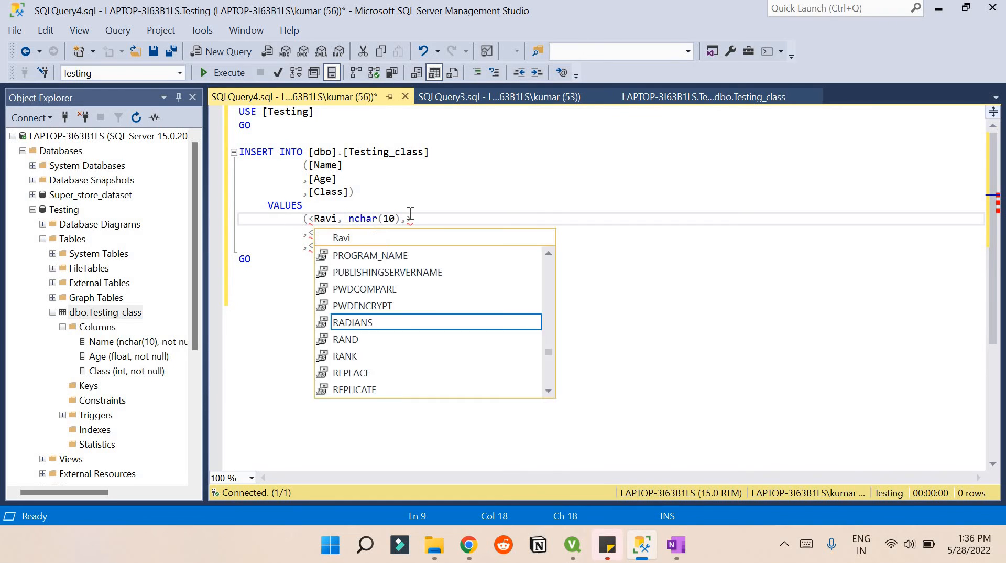
{"action": "type", "text": "'"}
{"action": "key", "text": "Left"}
{"action": "key", "text": "Left"}
{"action": "key", "text": "Left"}
{"action": "key", "text": "Left"}
{"action": "key", "text": "Left"}
{"action": "type", "text": "'"}
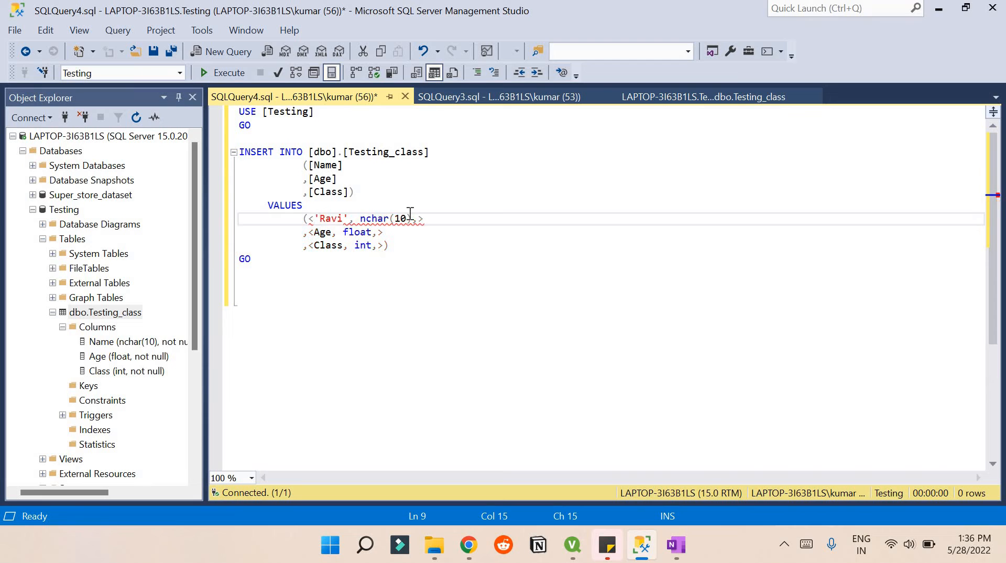
- Replace the Age placeholder with 20 and the Class placeholder with 1 in the VALUES clause
{"action": "double_click", "coordinate": [317, 232]}
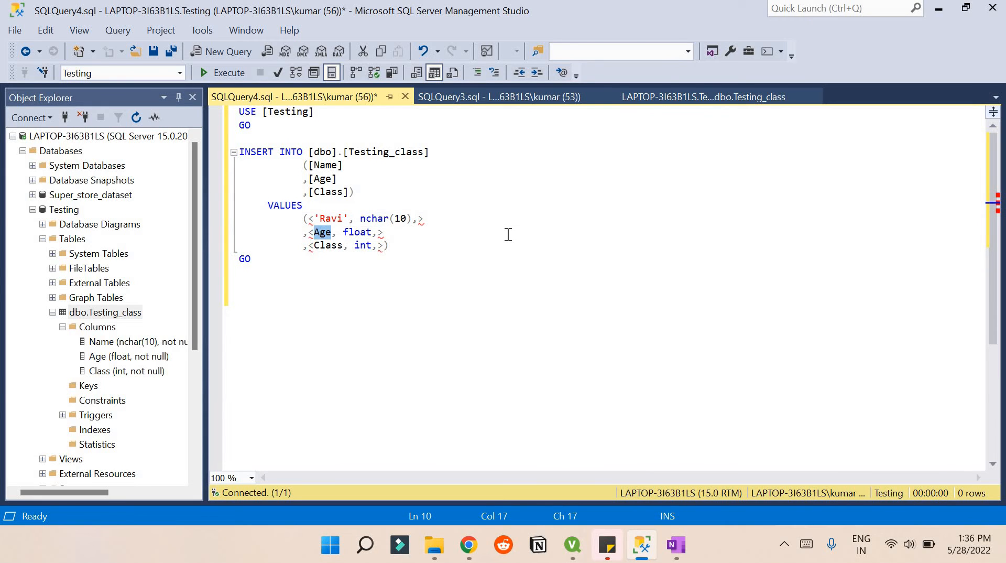
{"action": "key", "text": "BackSpace"}
{"action": "type", "text": "20"}
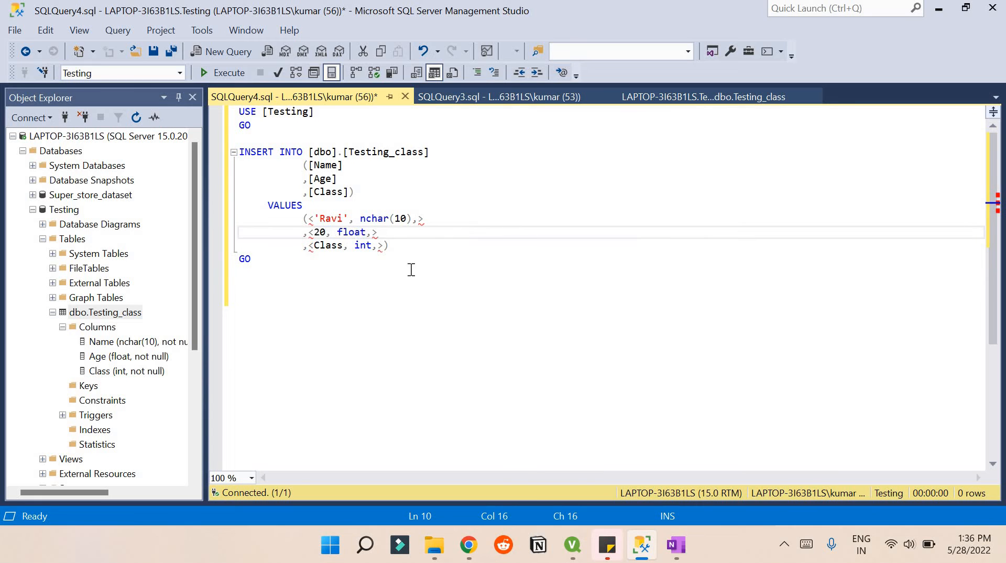
{"action": "double_click", "coordinate": [331, 246]}
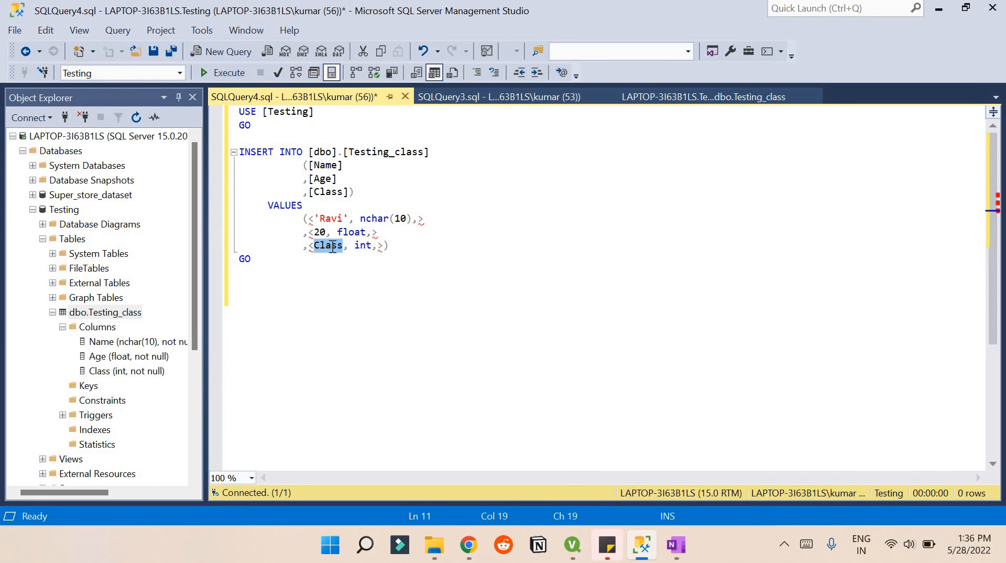
{"action": "type", "text": "1"}
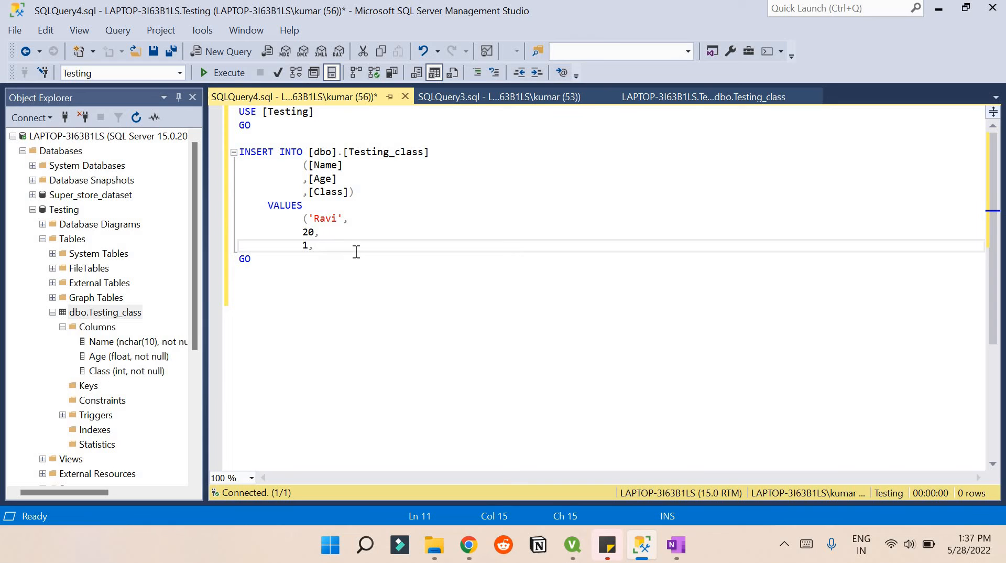
- Strip the leftover placeholder syntax from the VALUES clause, closing it with a parenthesis after the class value, and execute the INSERT script
{"action": "key", "text": "BackSpace"}
{"action": "key", "text": "BackSpace"}
{"action": "type", "text": ")"}
{"action": "left_click", "coordinate": [206, 76]}
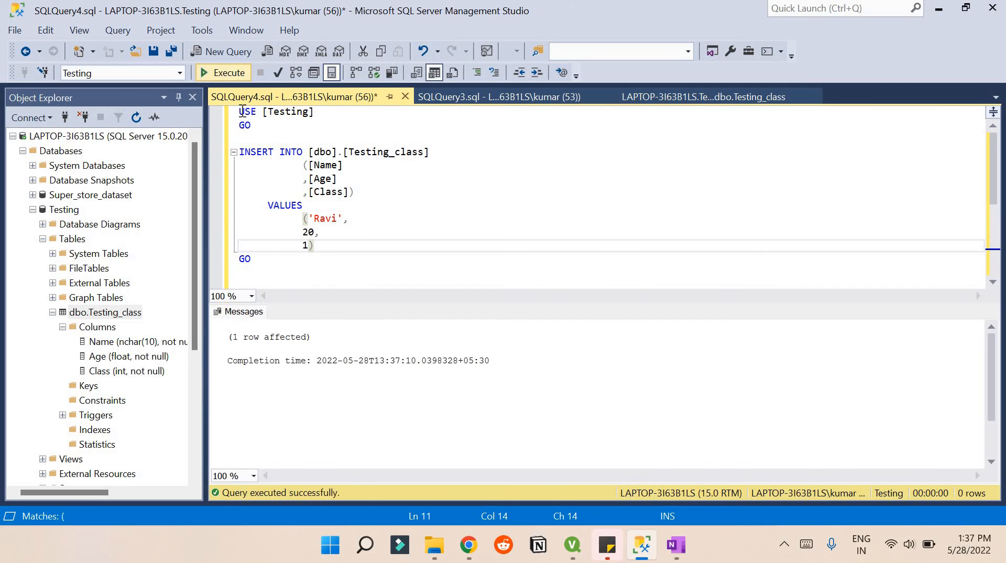
{"action": "left_click_drag", "start_coordinate": [234, 336], "coordinate": [309, 336]}
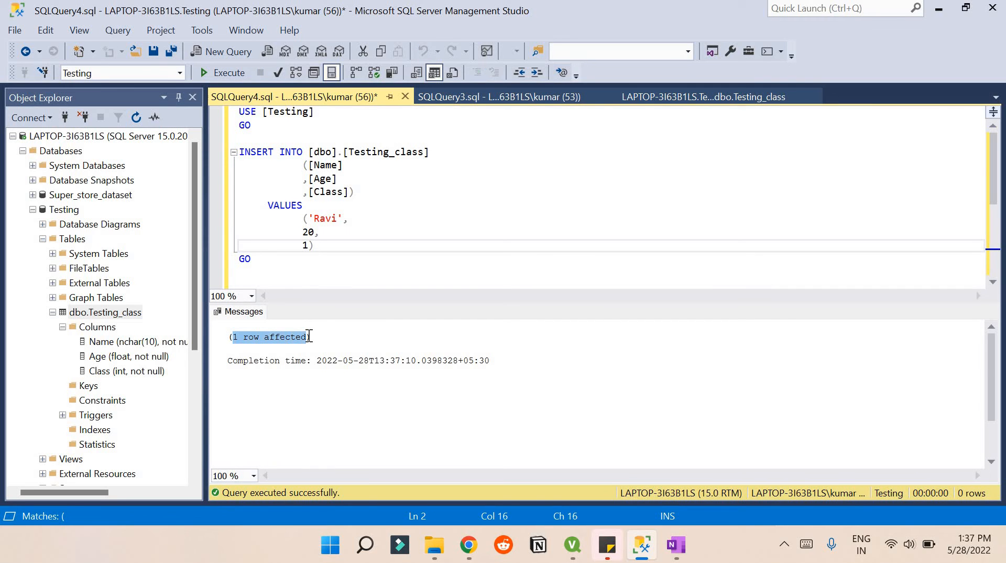
{"action": "left_click", "coordinate": [308, 336]}
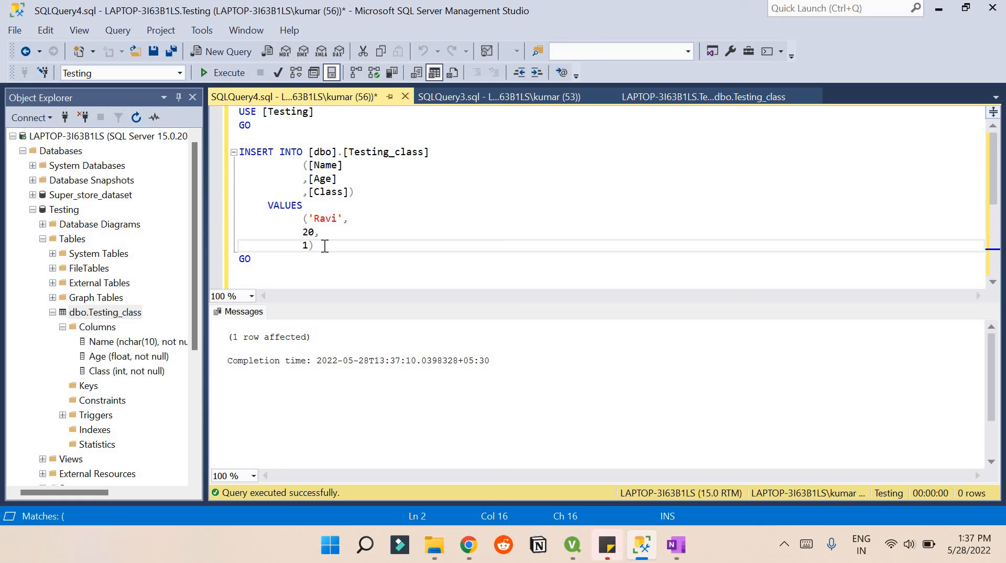
- Close the INSERT query without saving its changes and close the remaining open query and table design windows
{"action": "left_click", "coordinate": [405, 96]}
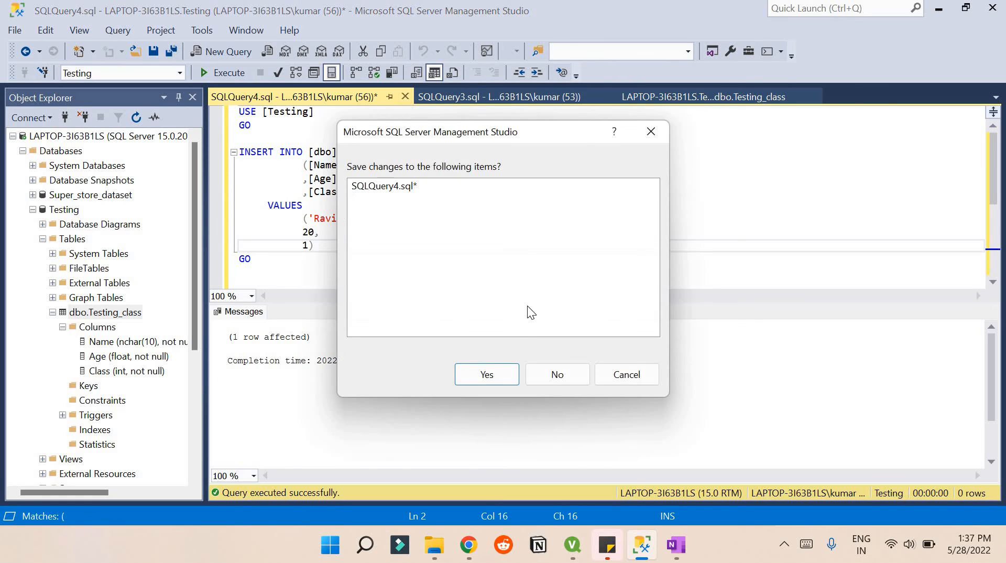
{"action": "left_click", "coordinate": [541, 379]}
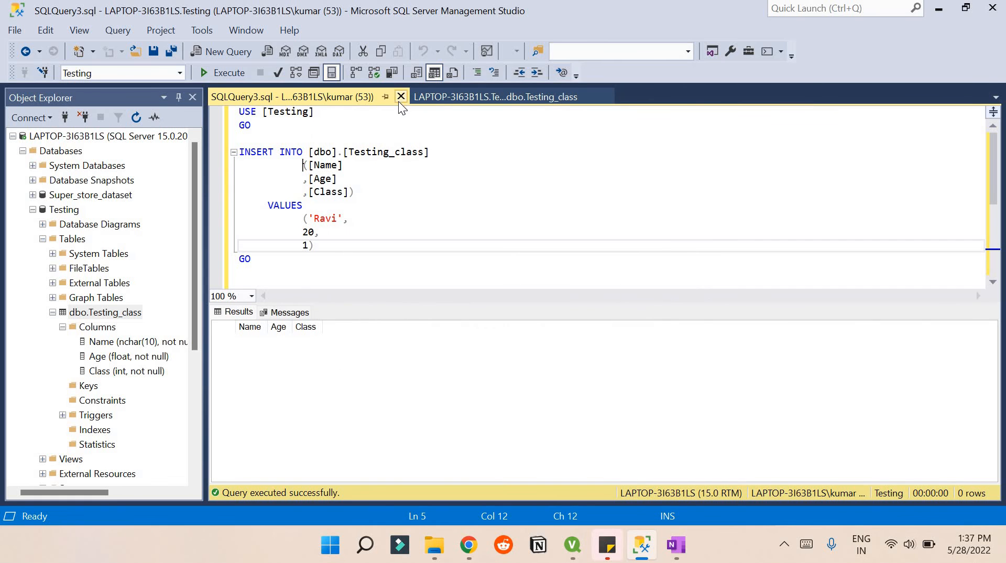
{"action": "left_click", "coordinate": [401, 97]}
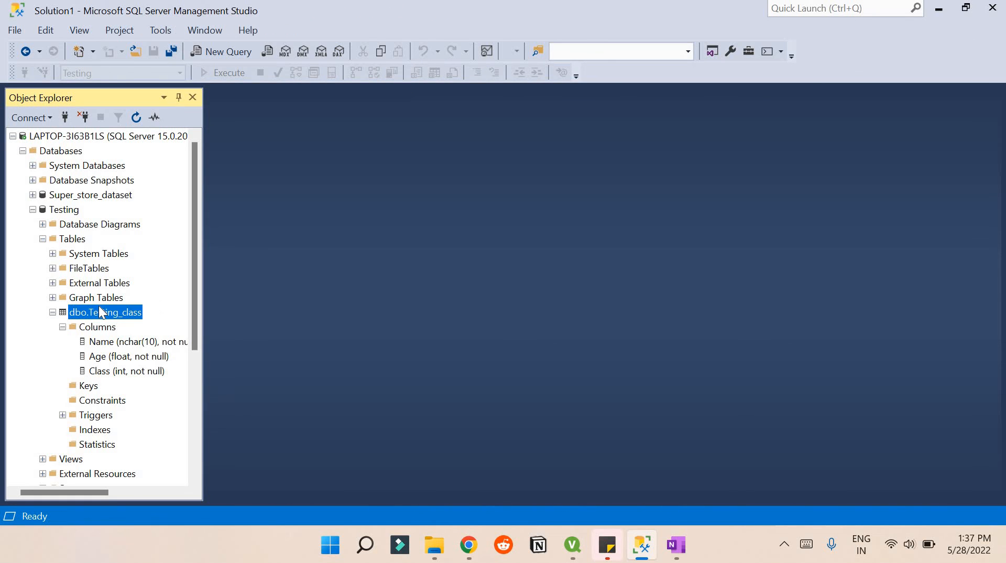
- Refresh dbo.Testing_class and select its top 1000 rows to check the inserted record
{"action": "right_click", "coordinate": [97, 309]}
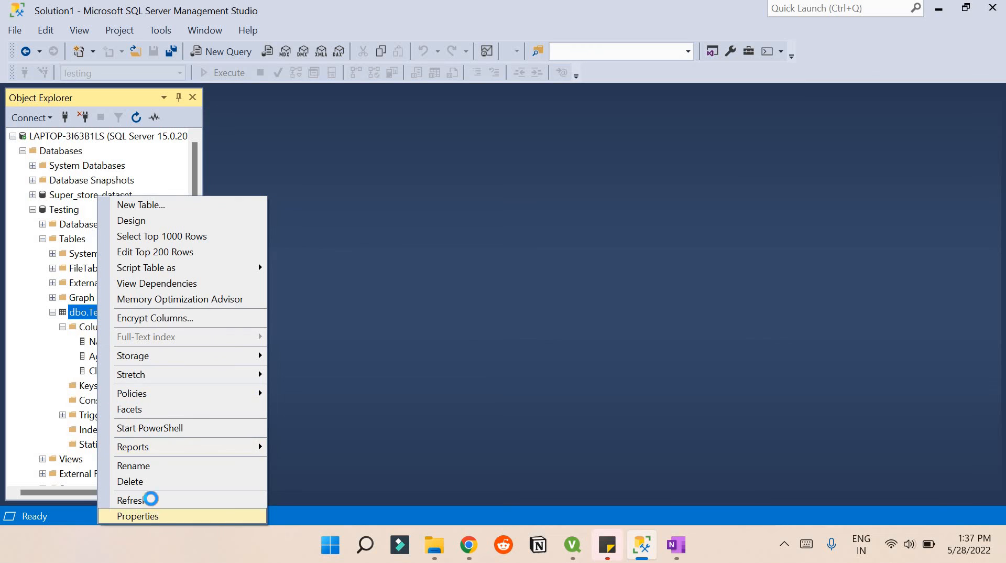
{"action": "left_click", "coordinate": [151, 498]}
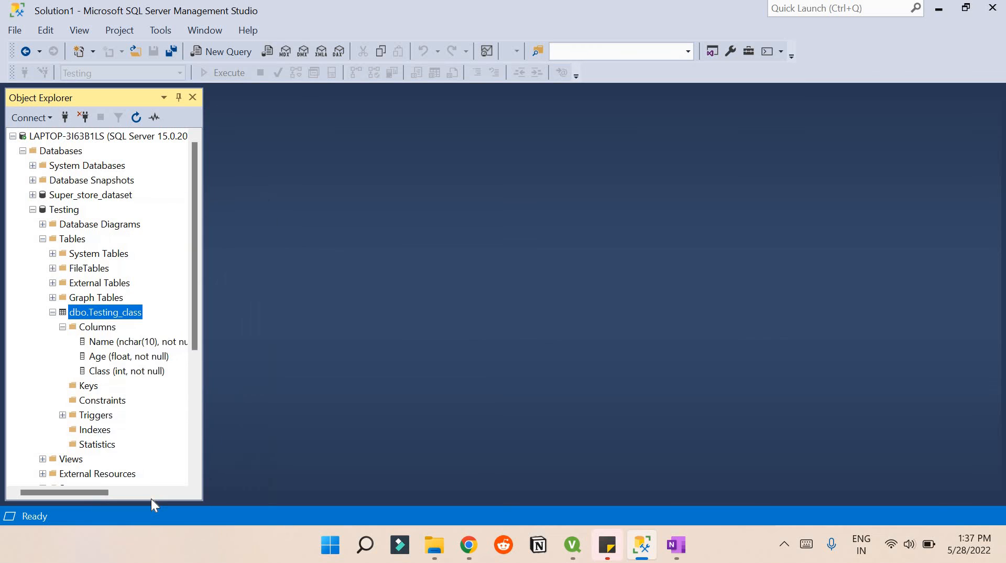
{"action": "right_click", "coordinate": [107, 306]}
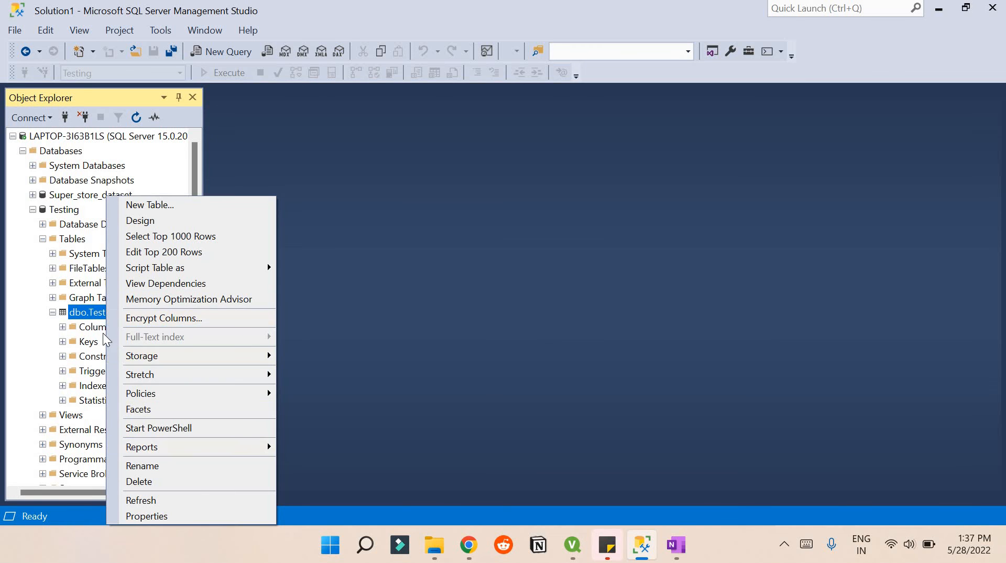
{"action": "left_click", "coordinate": [173, 234]}
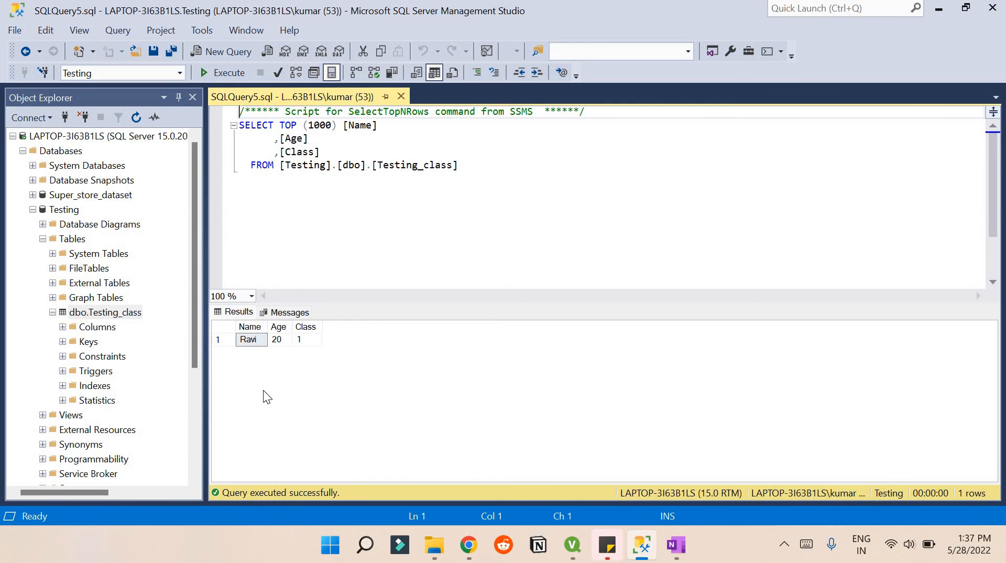
{"action": "left_click", "coordinate": [237, 341]}
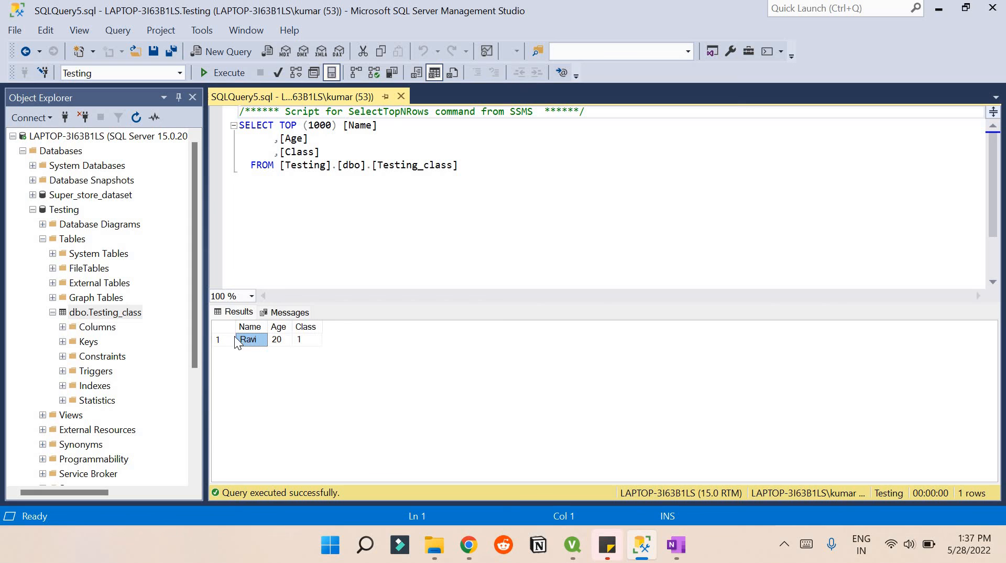